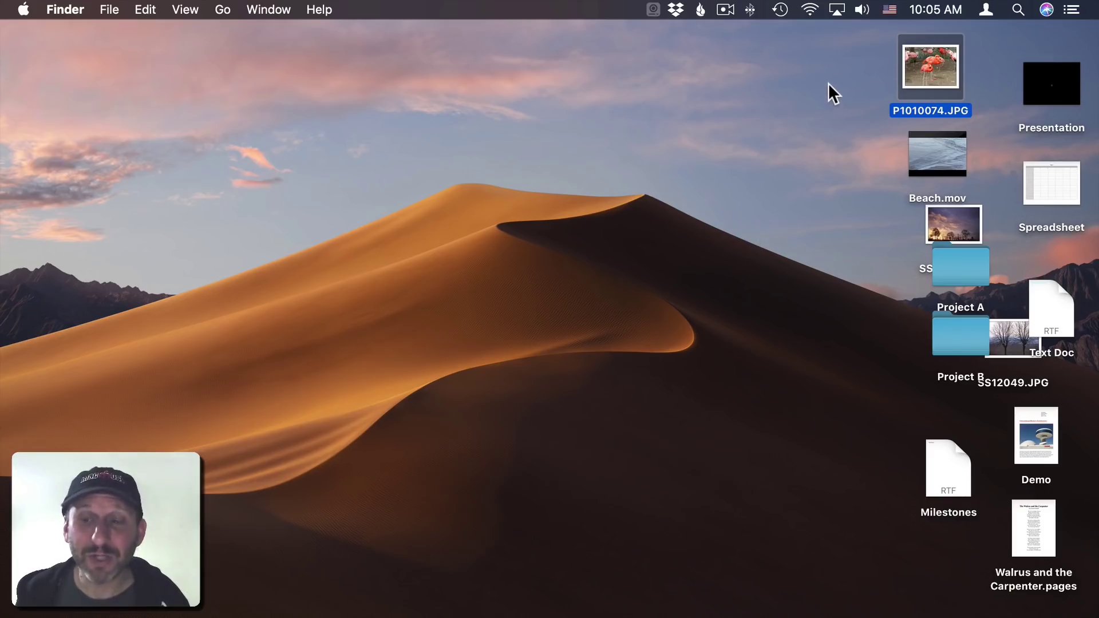
# - Open the desktop View Options and drag P1010074.JPG and Project A out of the overlapping pile
pyautogui.moveTo(832, 70); pyautogui.dragTo(825, 183)
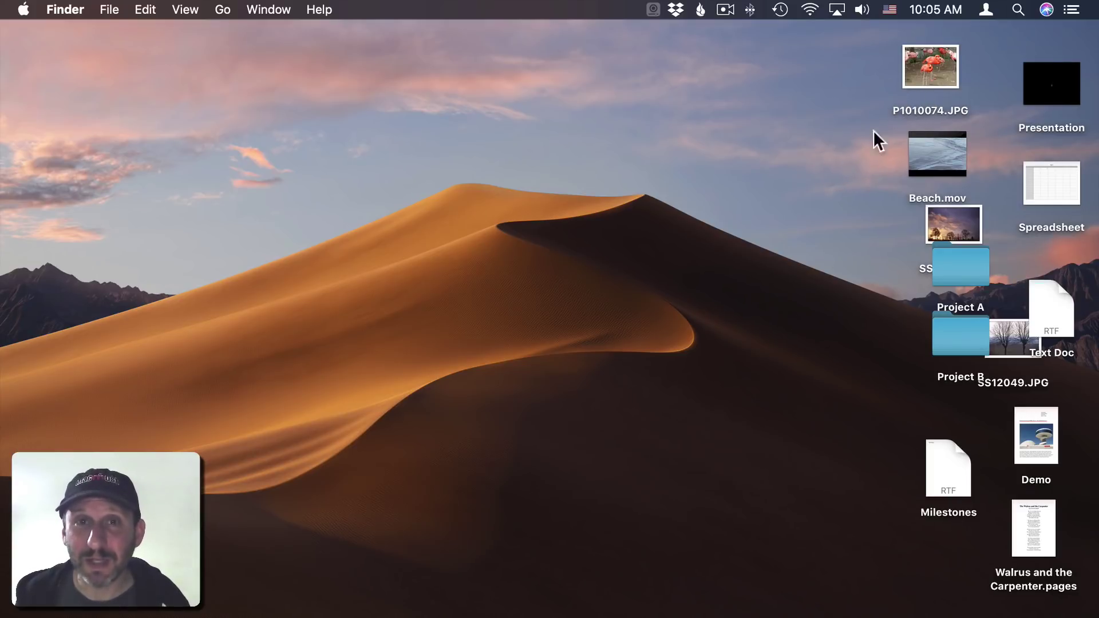
pyautogui.click(864, 78)
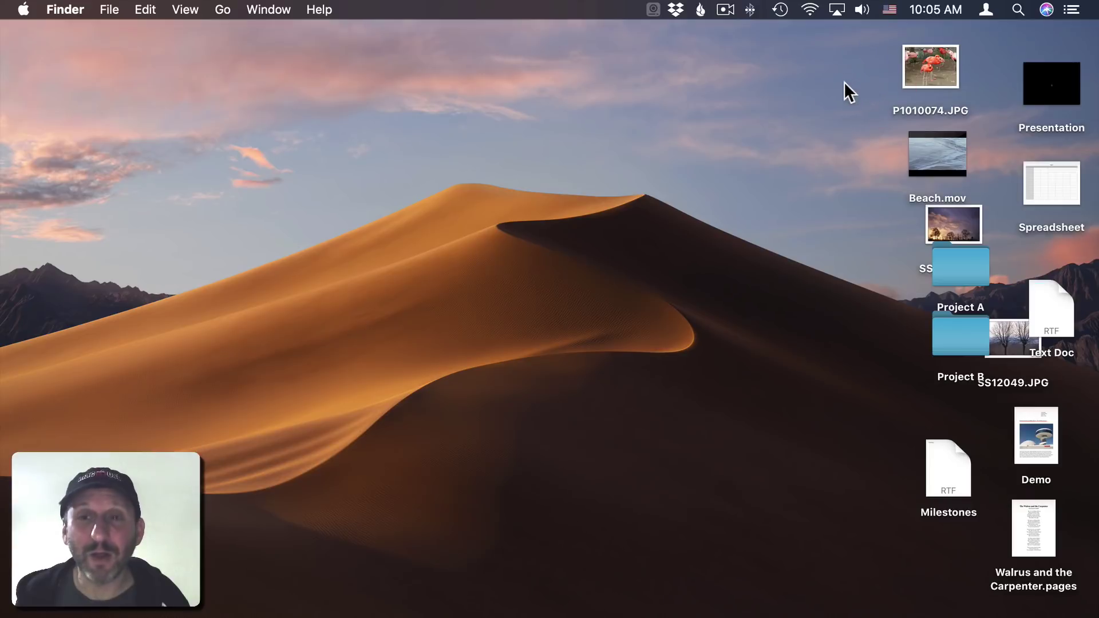
pyautogui.click(185, 10)
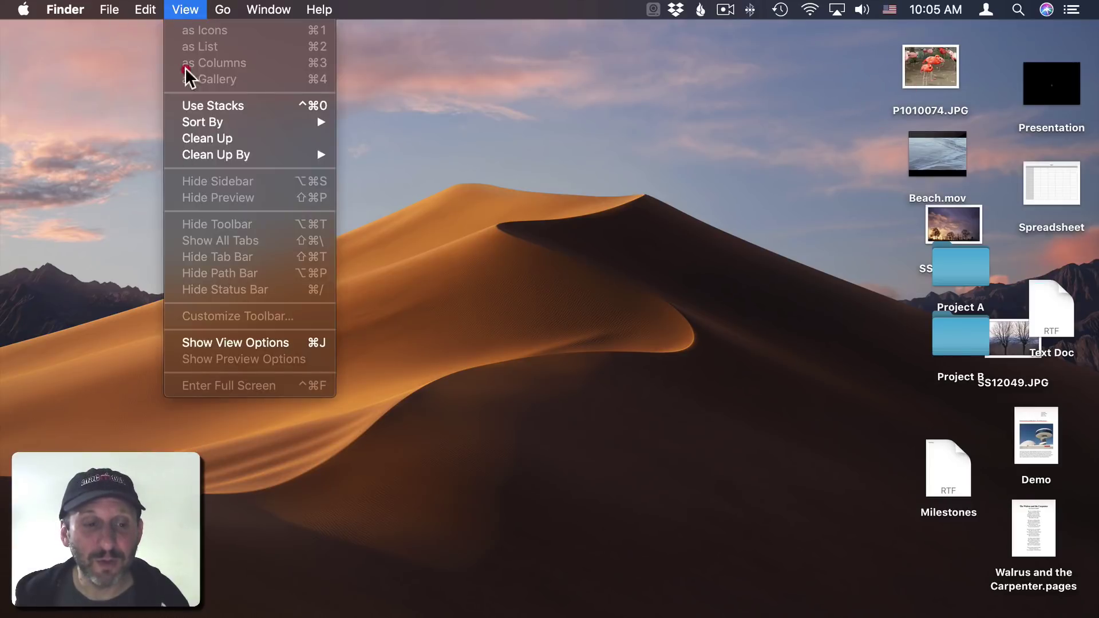
pyautogui.click(203, 341)
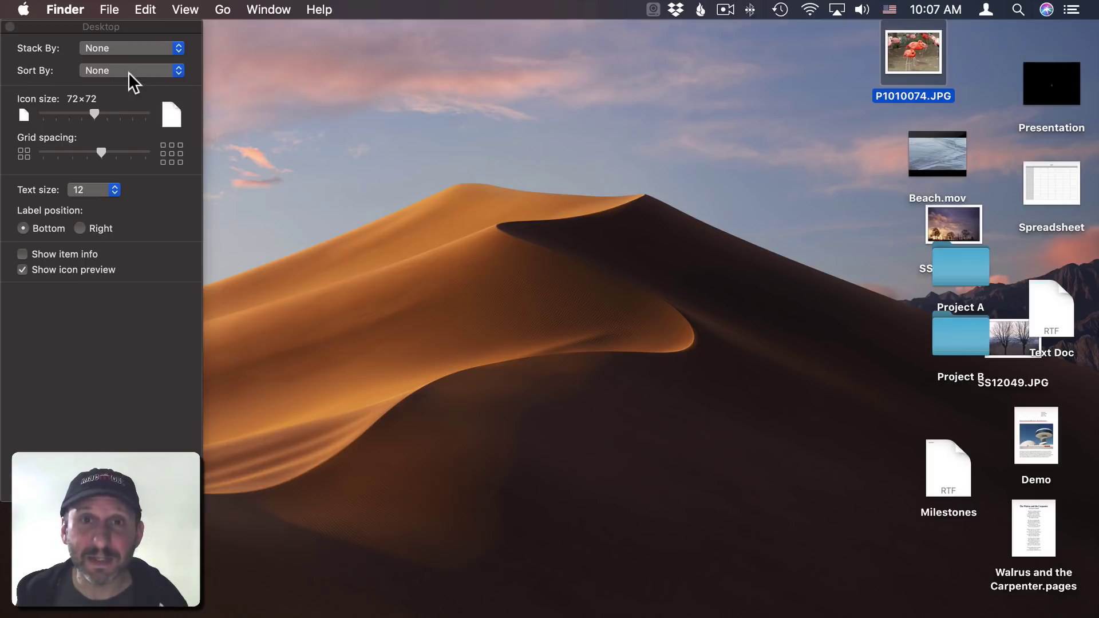
pyautogui.moveTo(923, 67); pyautogui.dragTo(850, 127)
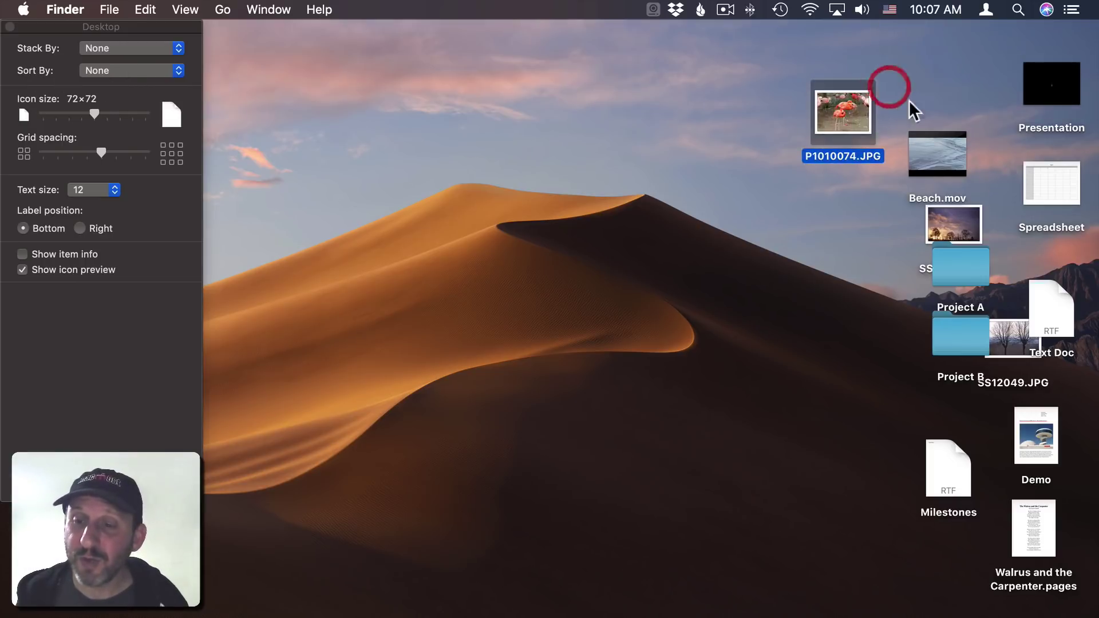
pyautogui.moveTo(959, 281); pyautogui.dragTo(846, 289)
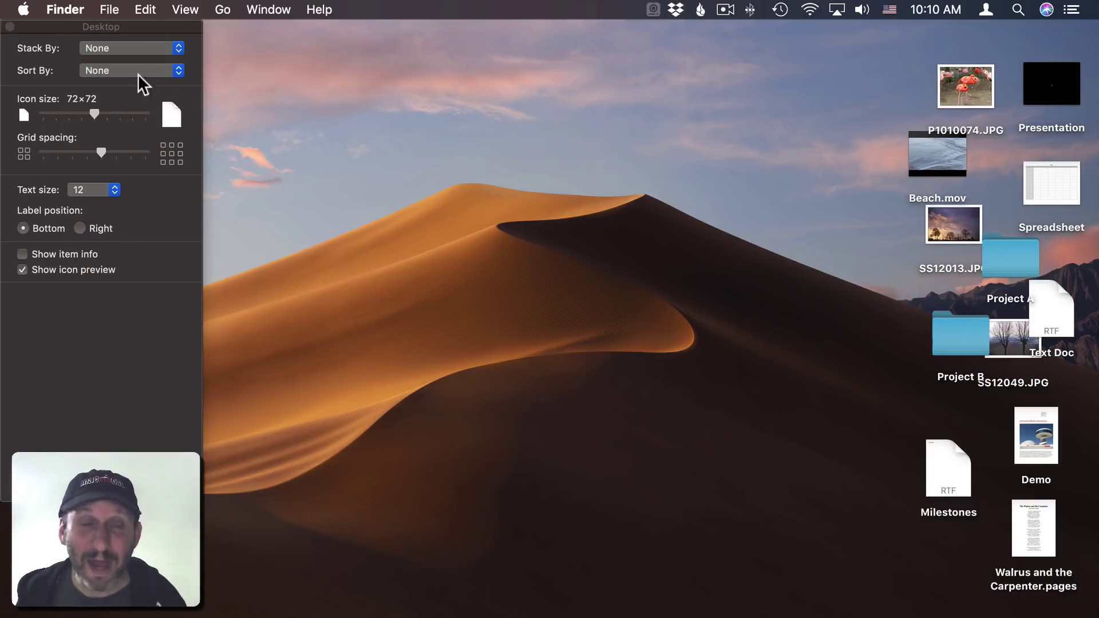
# - Try sorting the desktop icons by Name, Kind, Date Last Opened and Size
pyautogui.click(138, 71)
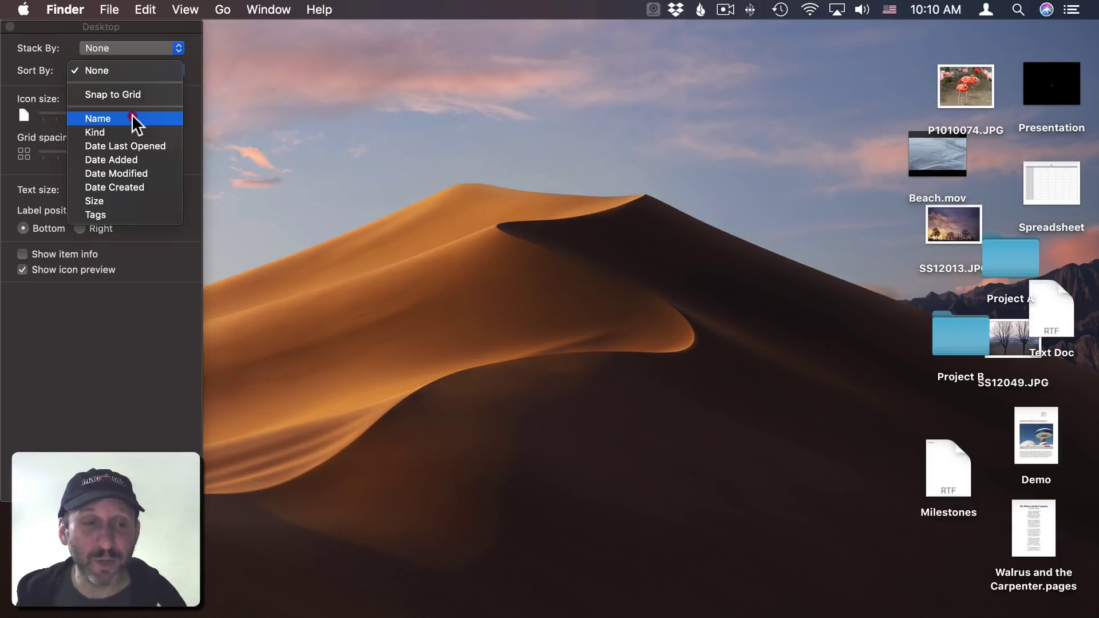
pyautogui.click(132, 118)
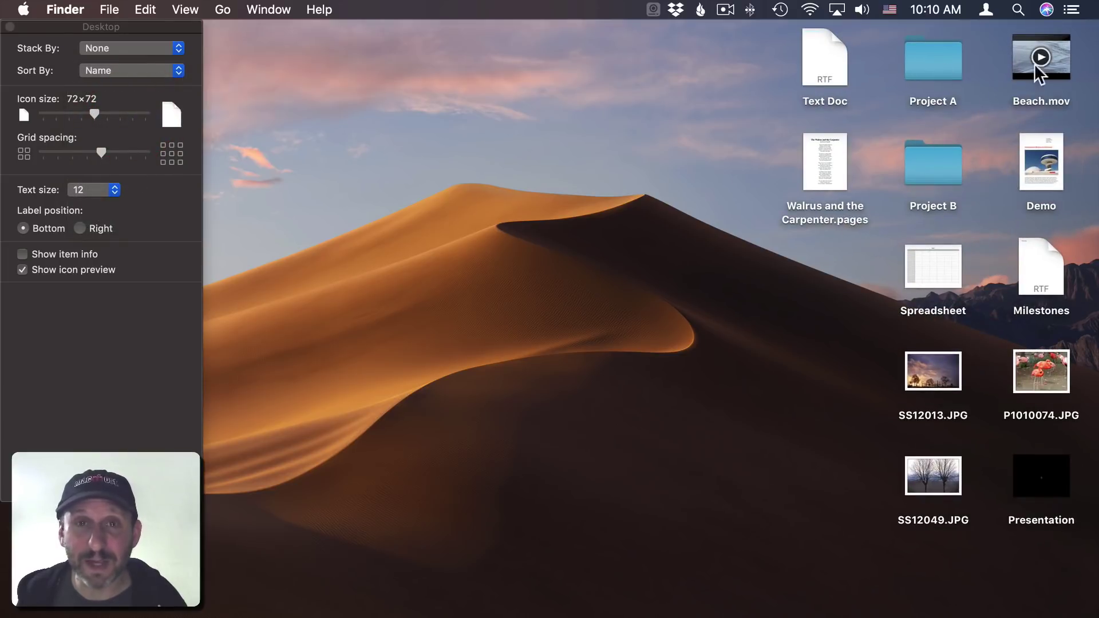
pyautogui.click(120, 67)
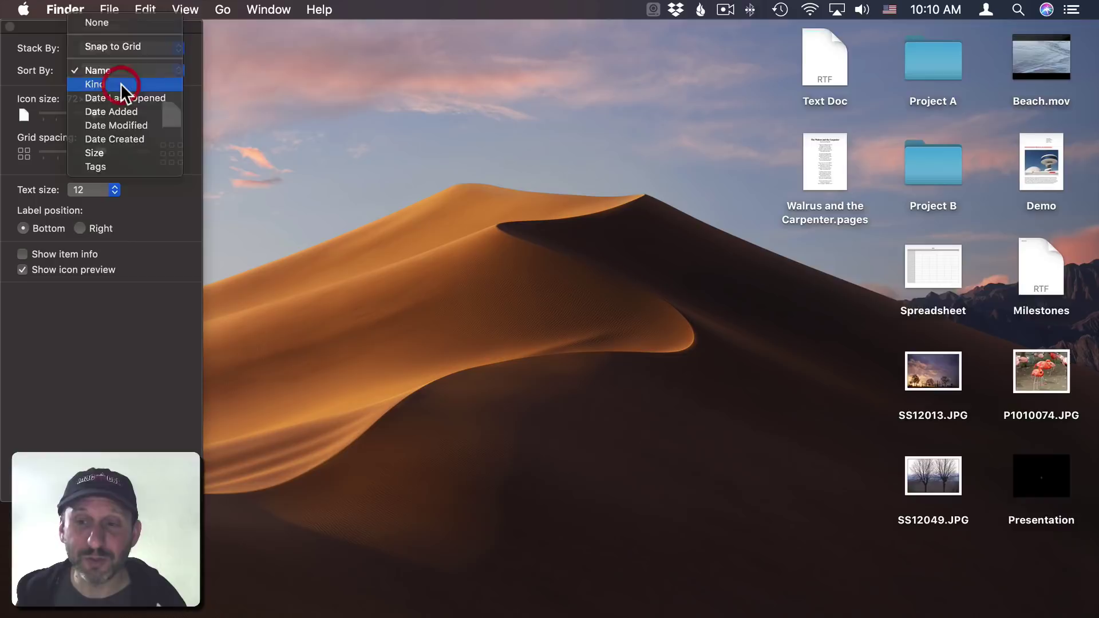
pyautogui.click(122, 84)
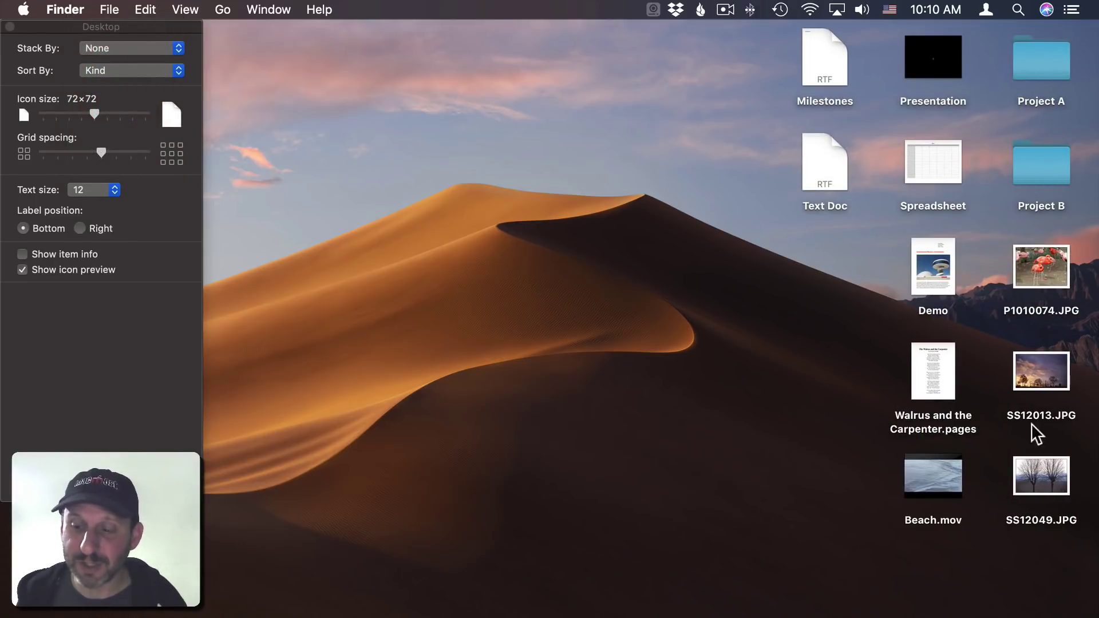
pyautogui.click(106, 67)
pyautogui.click(109, 81)
pyautogui.click(109, 74)
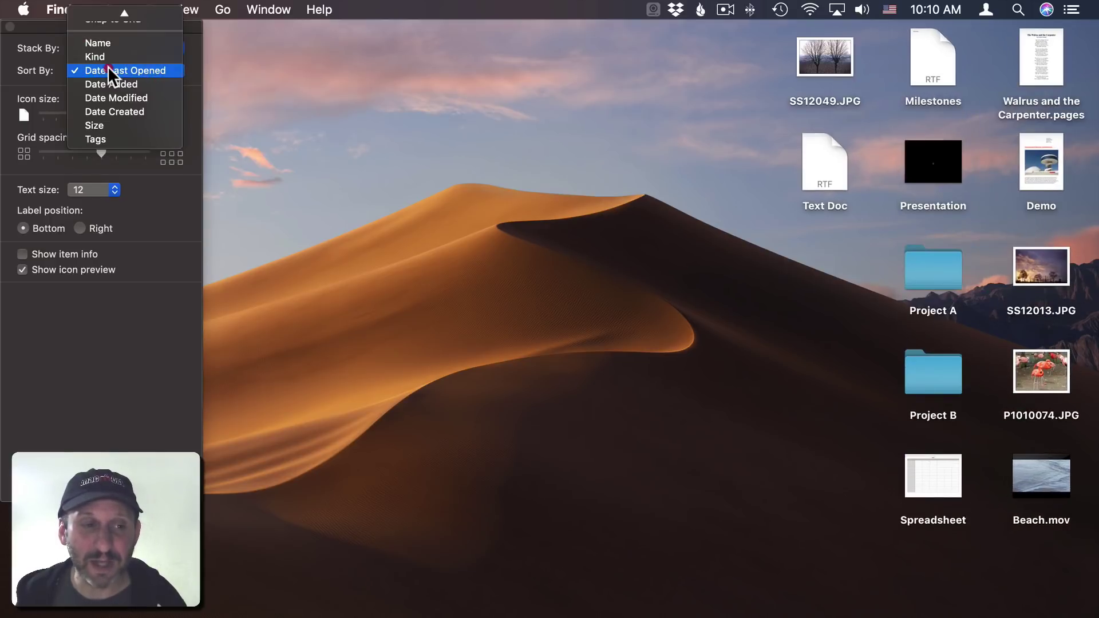
pyautogui.click(107, 124)
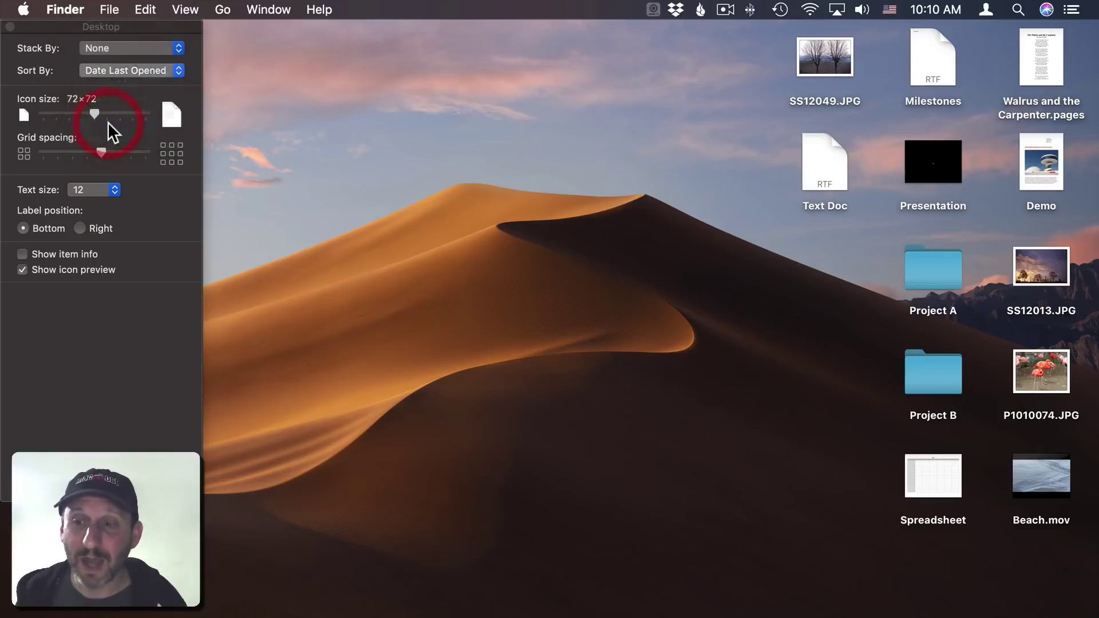
# - Sort the desktop icons by Tags, then settle back on Name
pyautogui.click(121, 70)
pyautogui.click(122, 82)
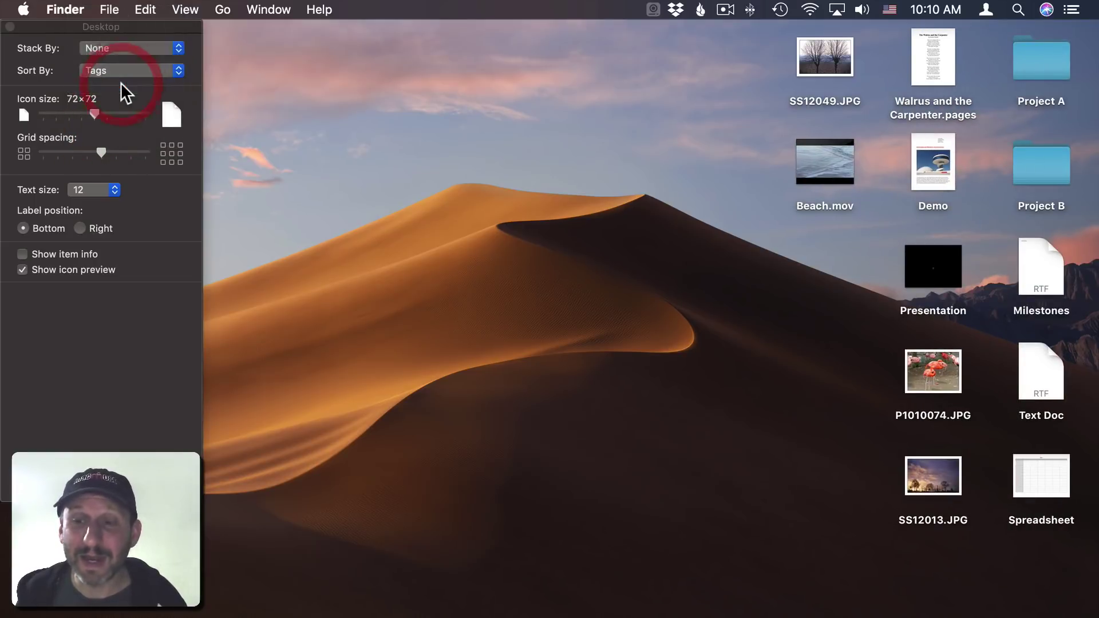
pyautogui.click(119, 68)
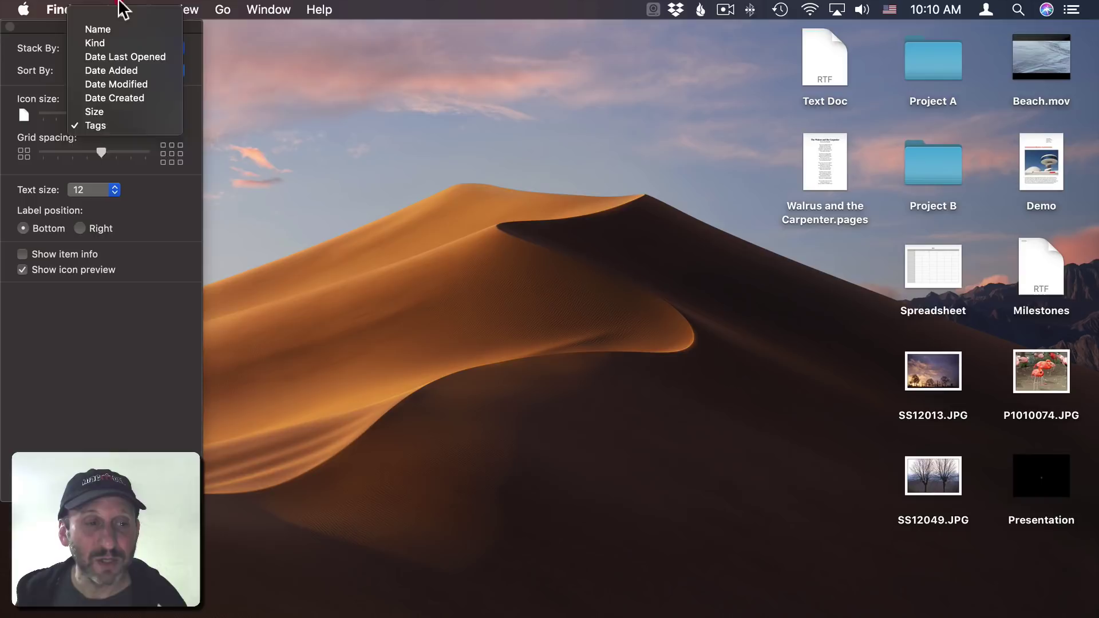
pyautogui.click(108, 62)
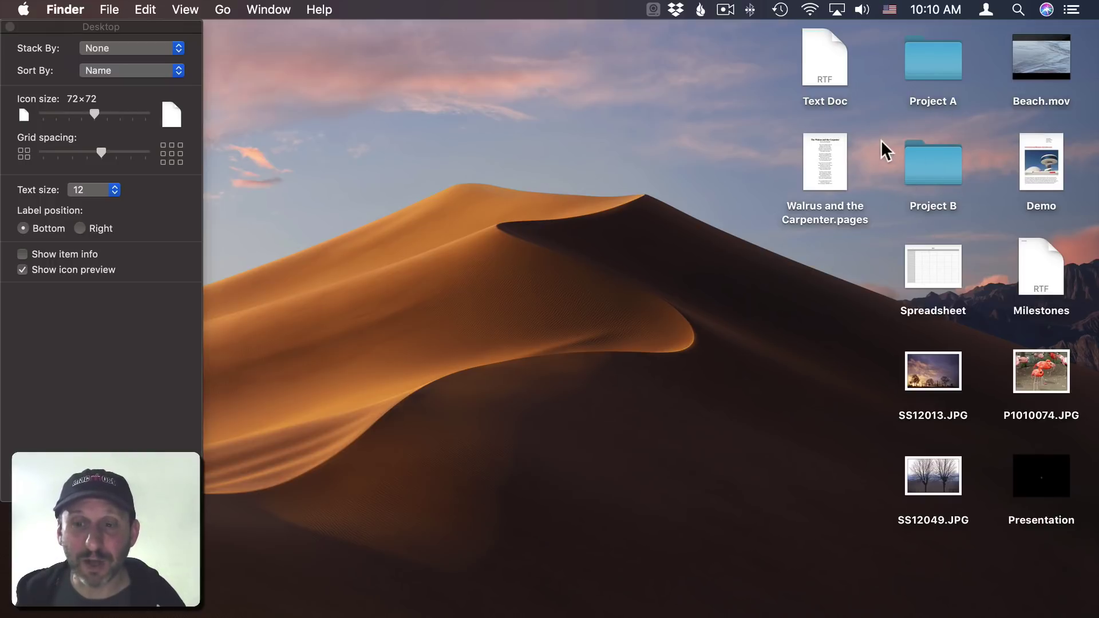
pyautogui.click(145, 70)
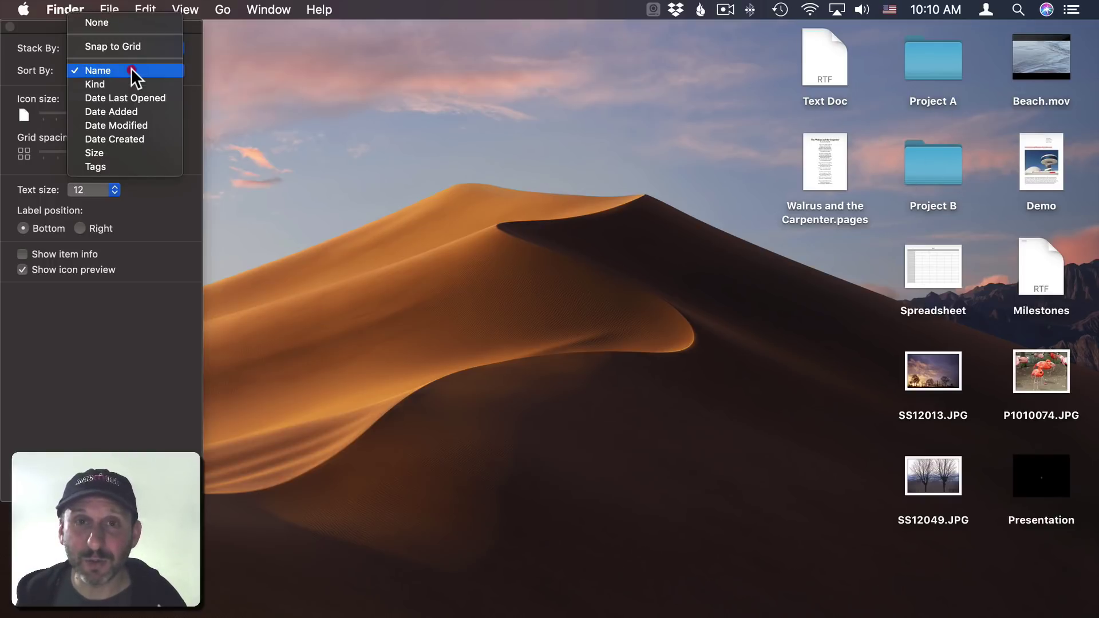
pyautogui.click(132, 70)
# - Switch the desktop icon arrangement from Name sorting to Snap to Grid
pyautogui.click(135, 68)
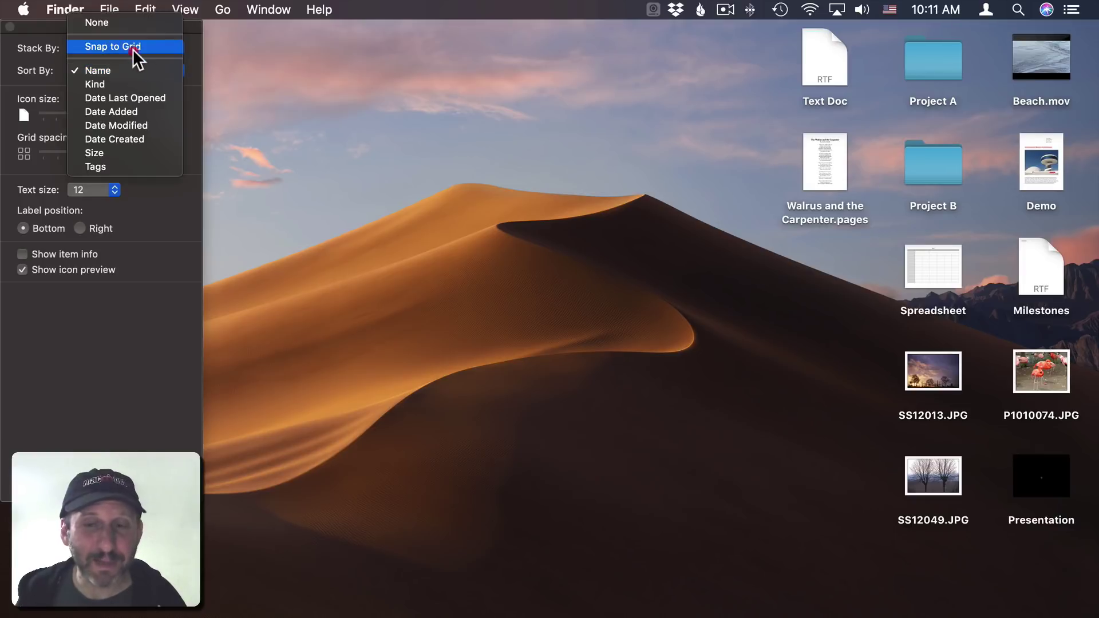
pyautogui.click(133, 48)
pyautogui.click(113, 68)
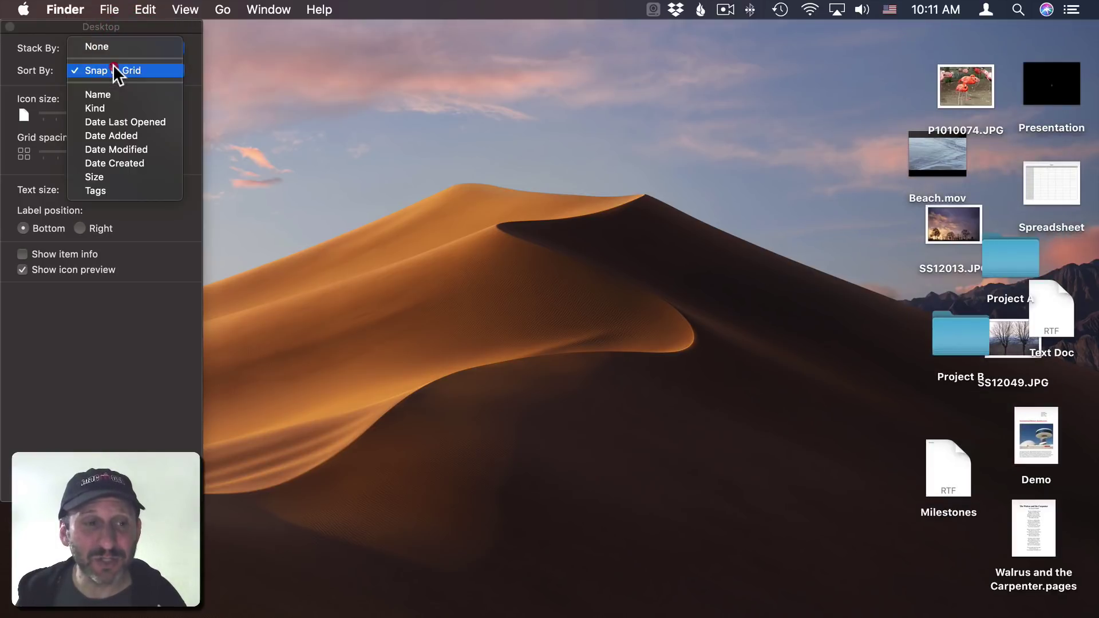
pyautogui.click(726, 84)
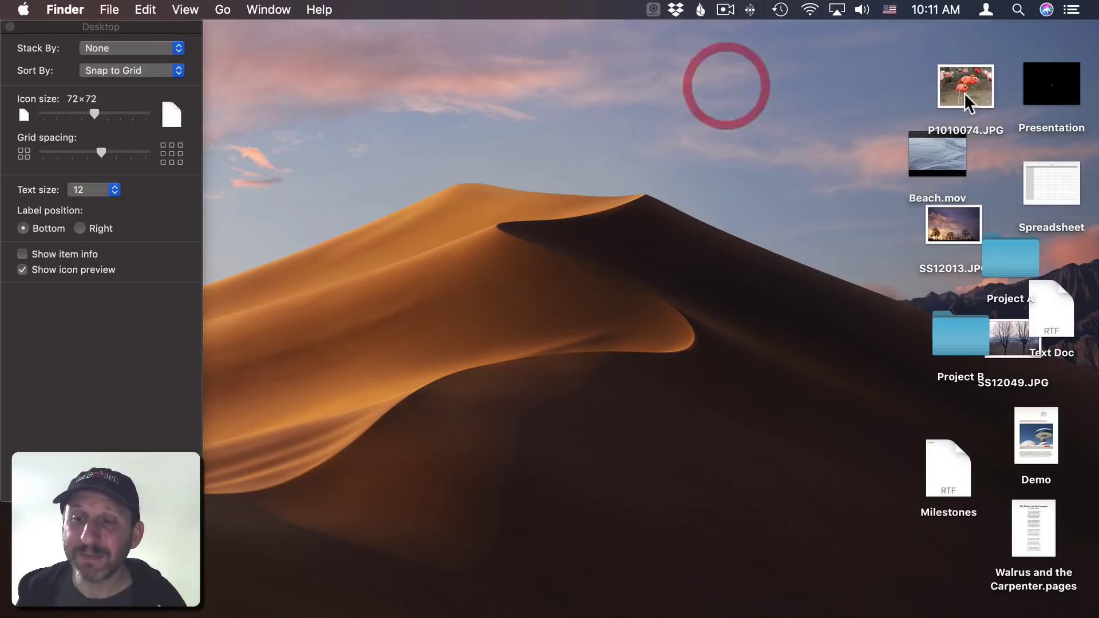
# - Move P1010074.JPG and Beach.mov further left and adjust the grid spacing between icons
pyautogui.moveTo(964, 93); pyautogui.dragTo(815, 92)
pyautogui.moveTo(943, 154); pyautogui.dragTo(795, 86)
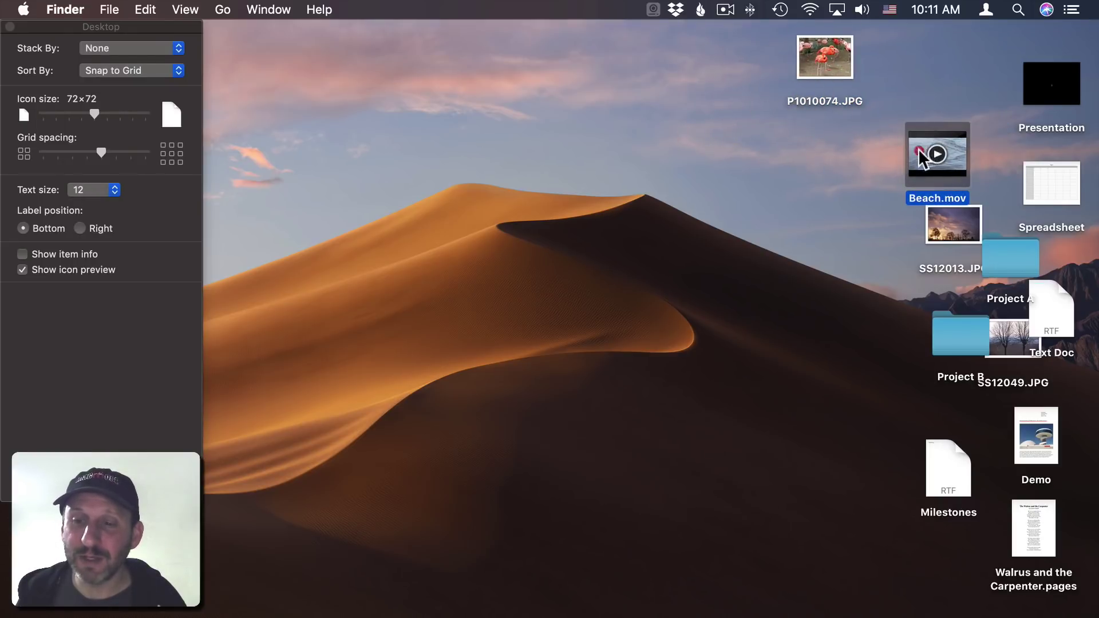
pyautogui.moveTo(924, 152); pyautogui.dragTo(768, 264)
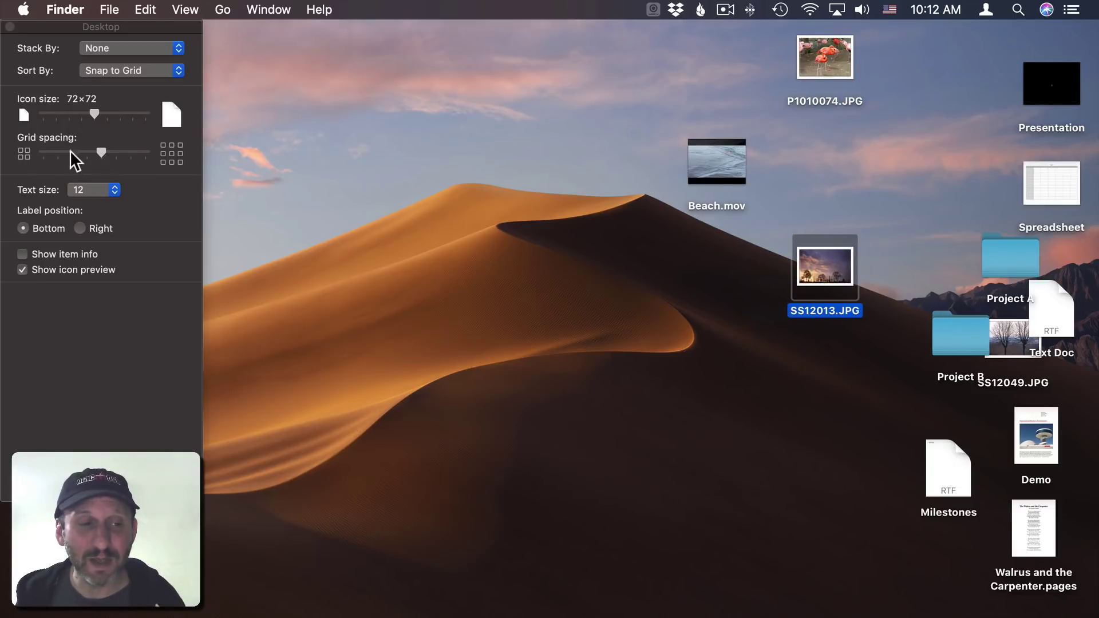
pyautogui.moveTo(102, 152)
pyautogui.mouseDown()
pyautogui.moveTo(27, 152)
pyautogui.moveTo(101, 152)
pyautogui.mouseUp()
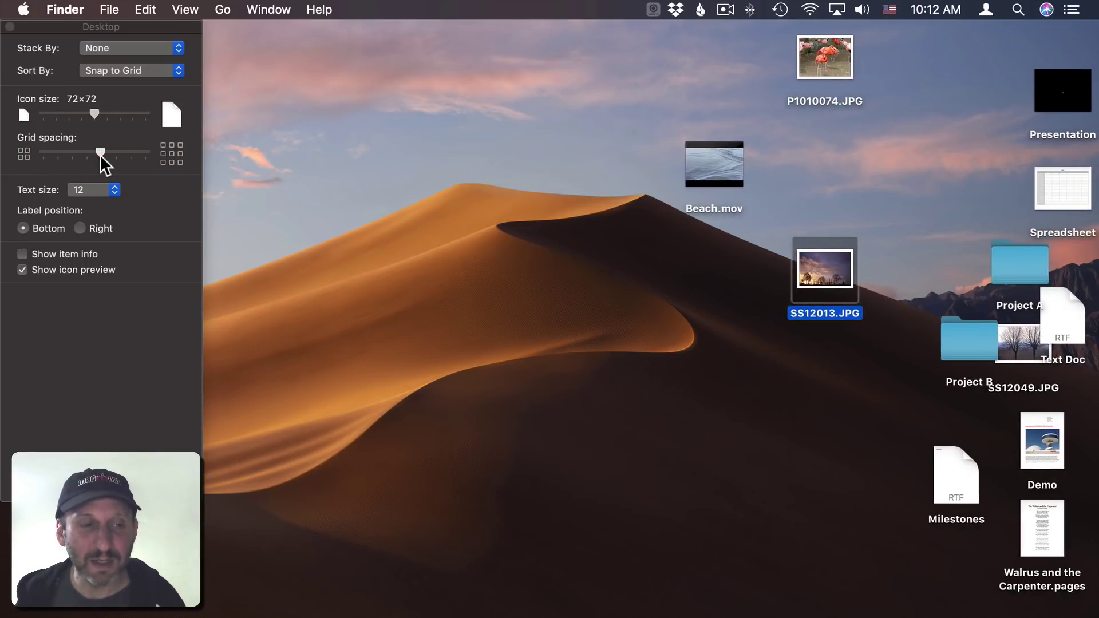
pyautogui.moveTo(94, 111)
pyautogui.mouseDown()
pyautogui.moveTo(59, 111)
pyautogui.moveTo(97, 119)
pyautogui.mouseUp()
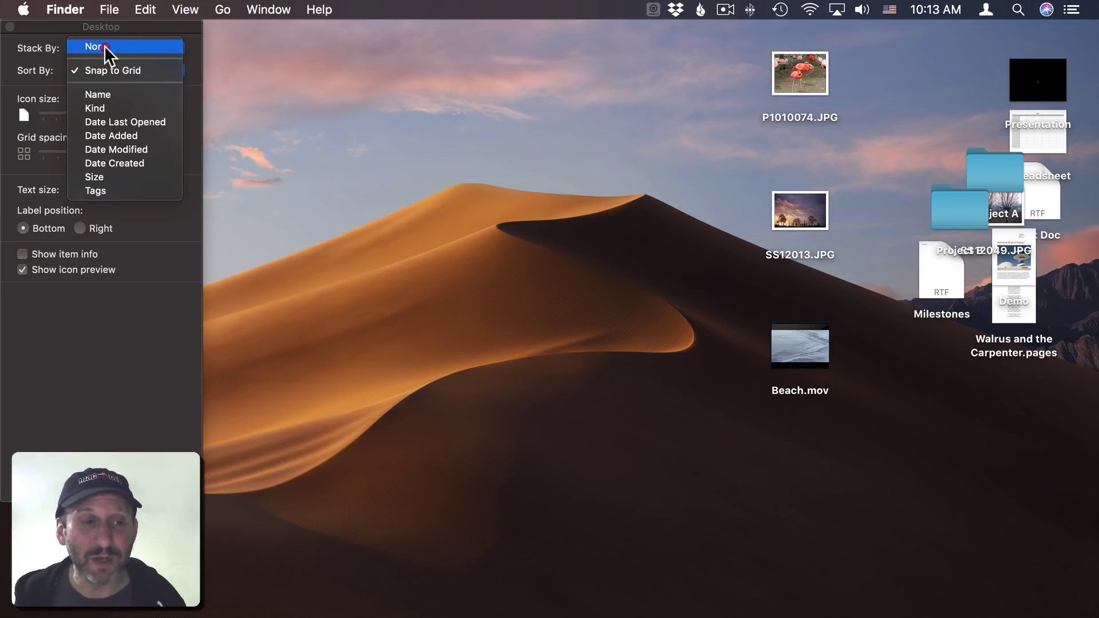
# - Set desktop sorting to None and clean up the icons into a grid
pyautogui.click(104, 45)
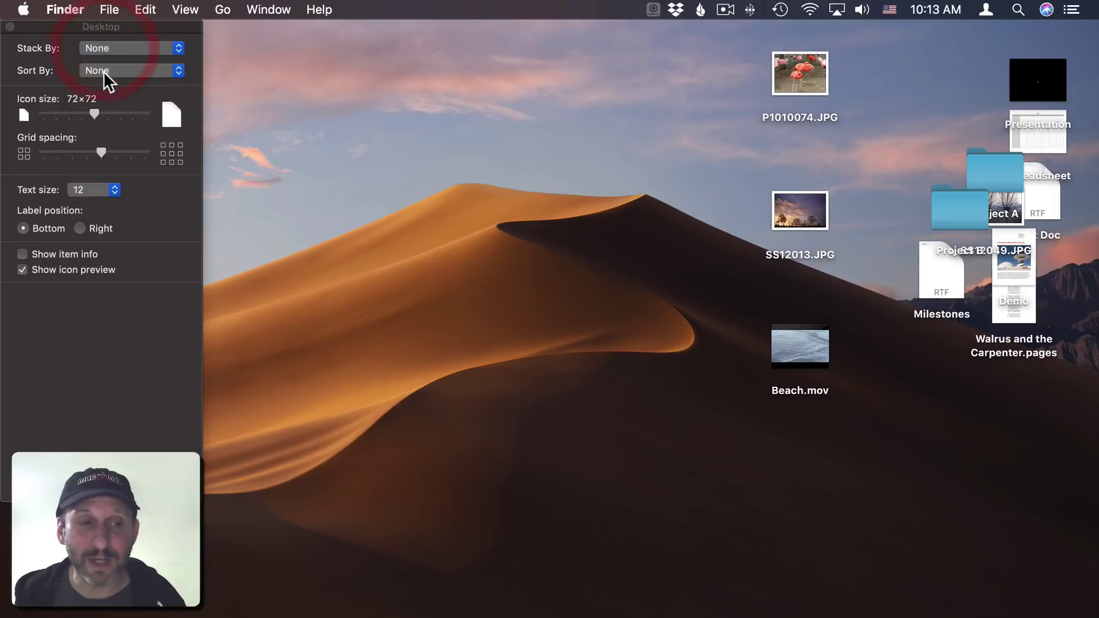
pyautogui.click(189, 12)
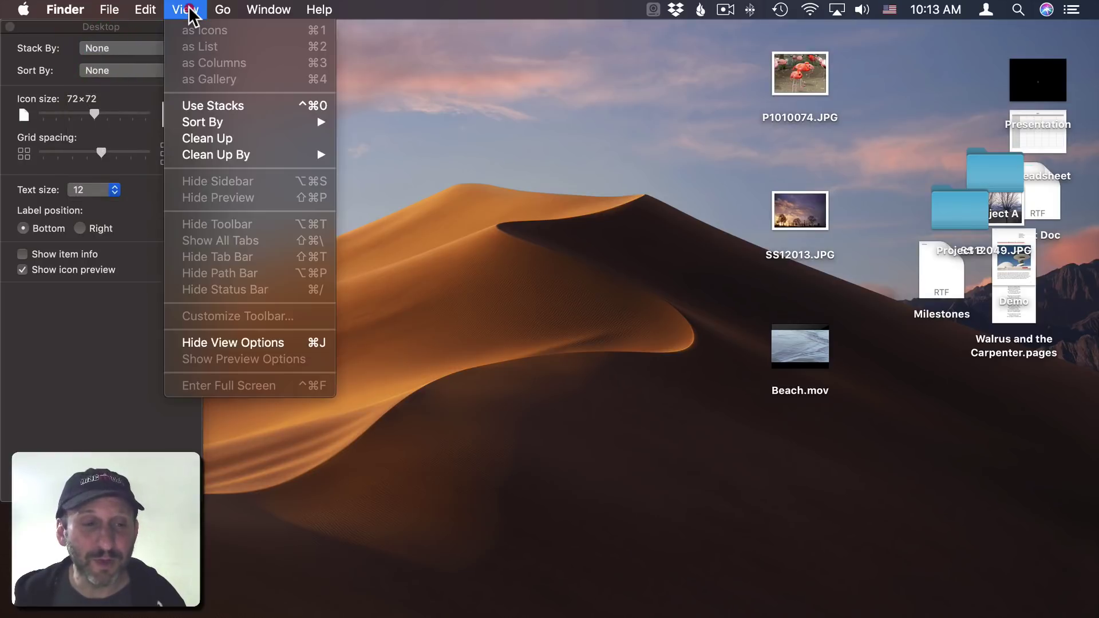
pyautogui.click(223, 138)
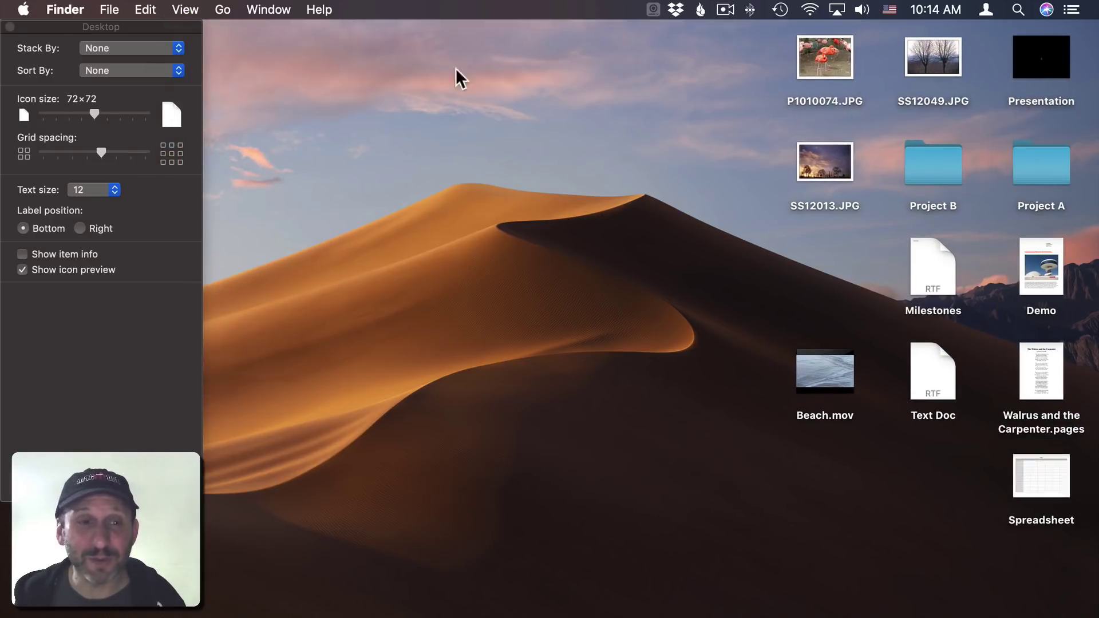
# - Clean up the desktop icons by Name, leaving sorting unchanged at None
pyautogui.click(185, 10)
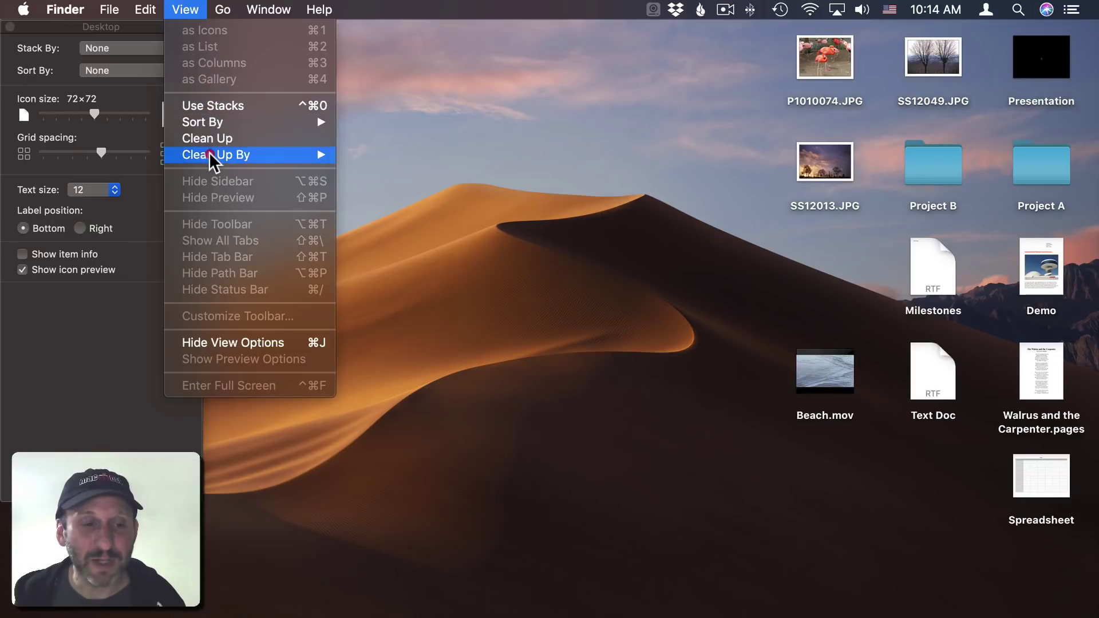
pyautogui.moveTo(214, 156)
pyautogui.click(379, 157)
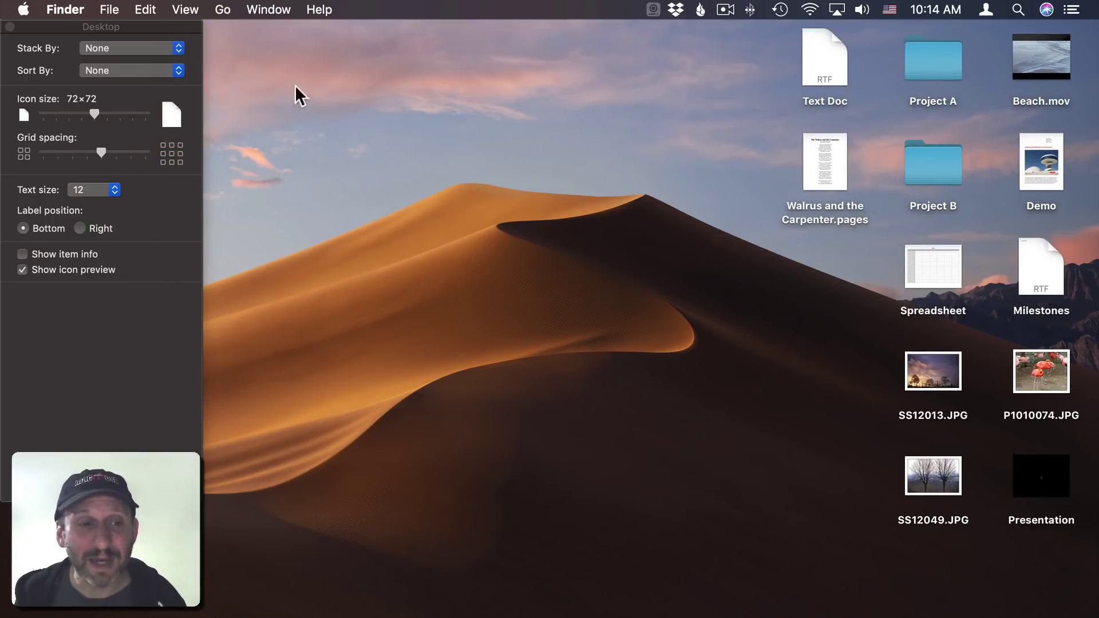
pyautogui.click(101, 72)
pyautogui.click(449, 66)
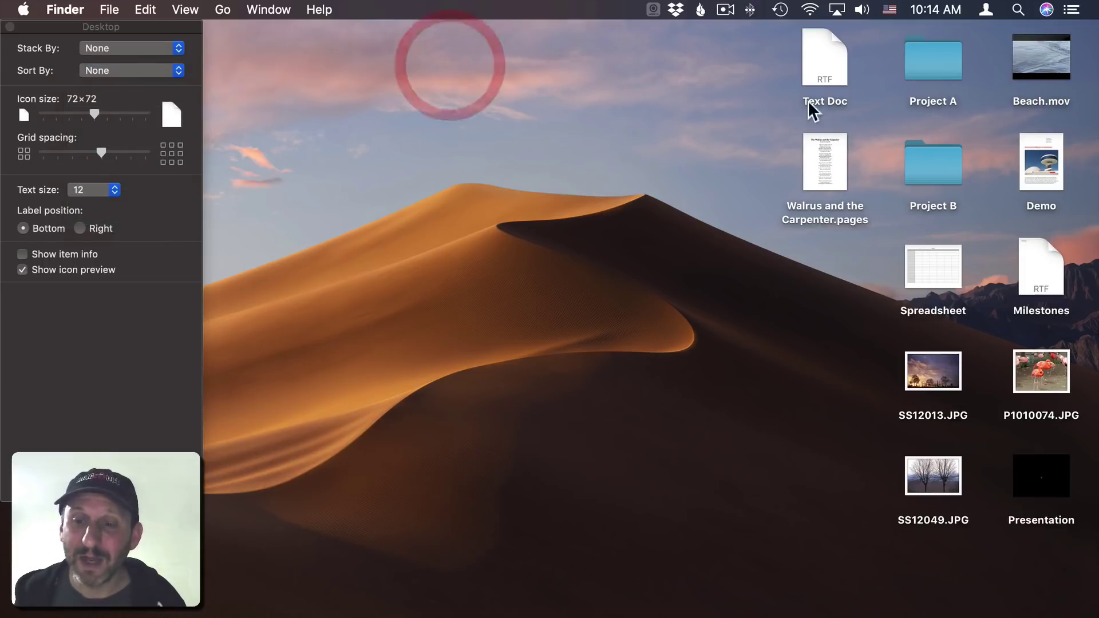
pyautogui.click(715, 102)
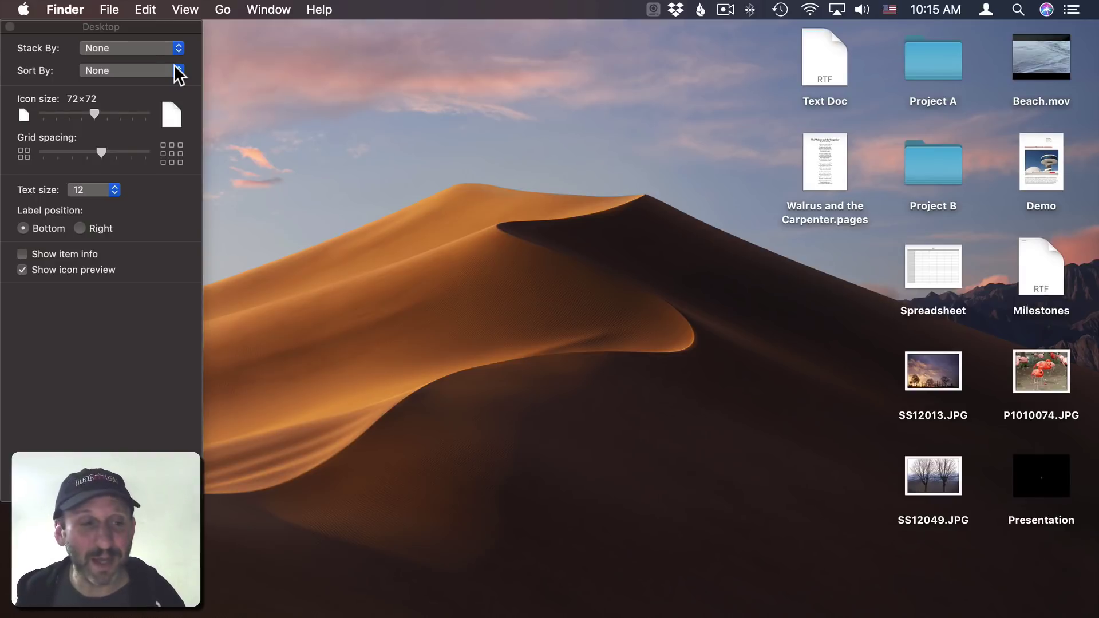
# - Stack desktop items by Kind, then expand and collapse the Documents and Images stacks
pyautogui.click(126, 47)
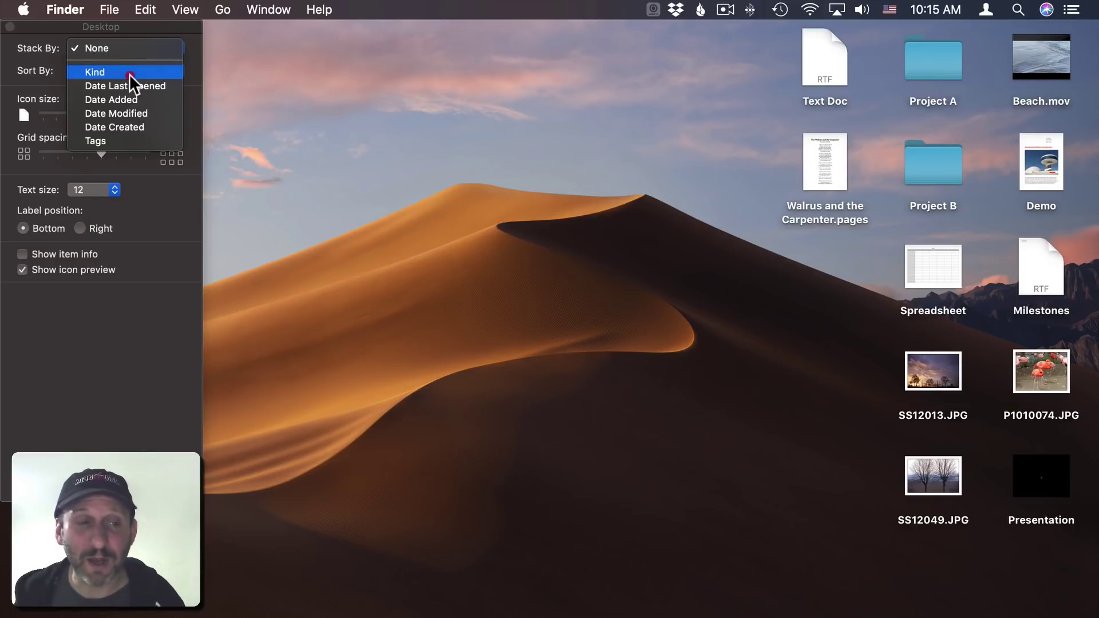
pyautogui.click(129, 74)
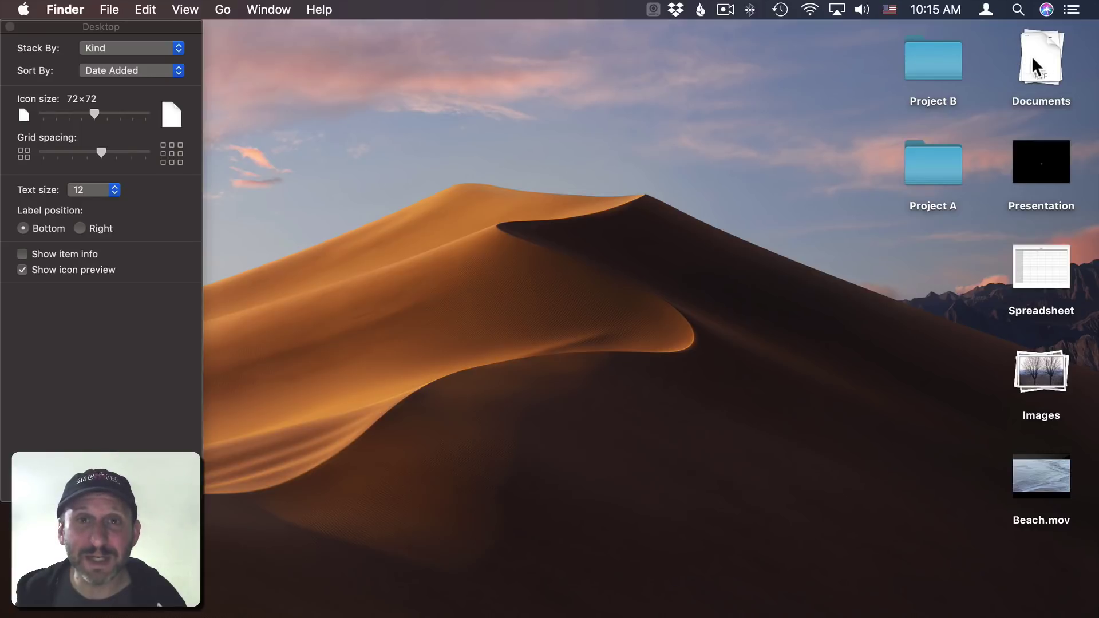
pyautogui.click(1040, 69)
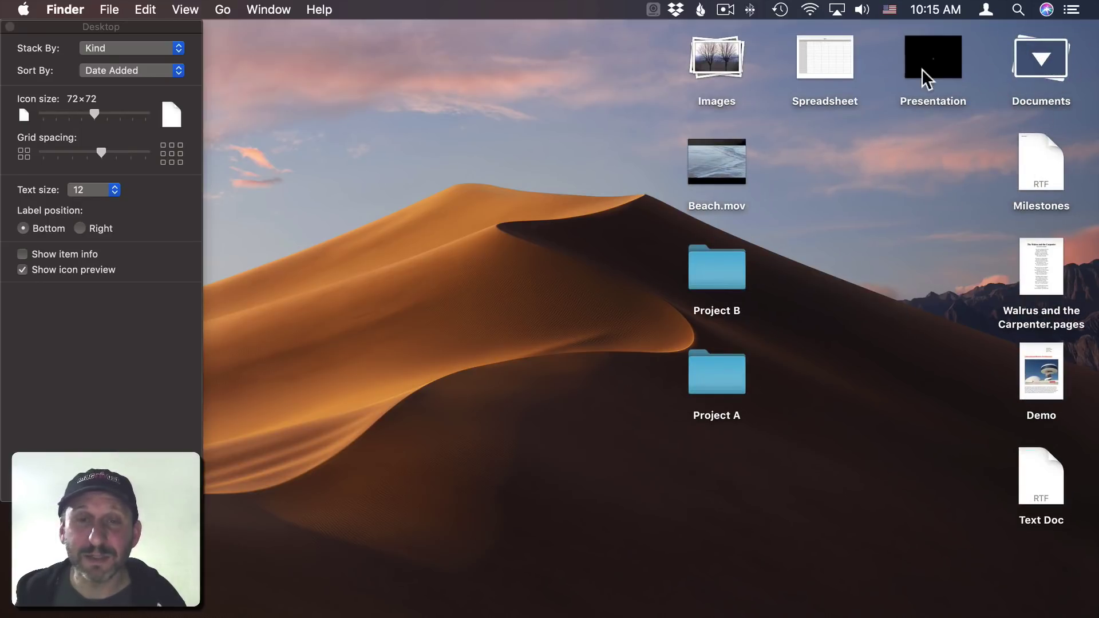
pyautogui.click(1031, 65)
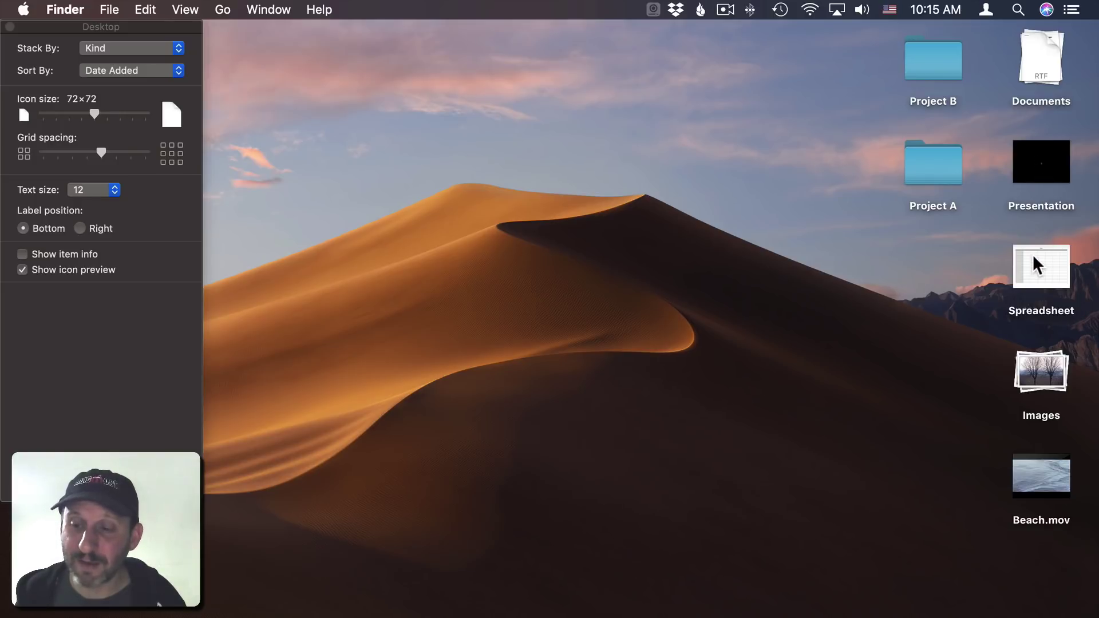
pyautogui.click(1036, 372)
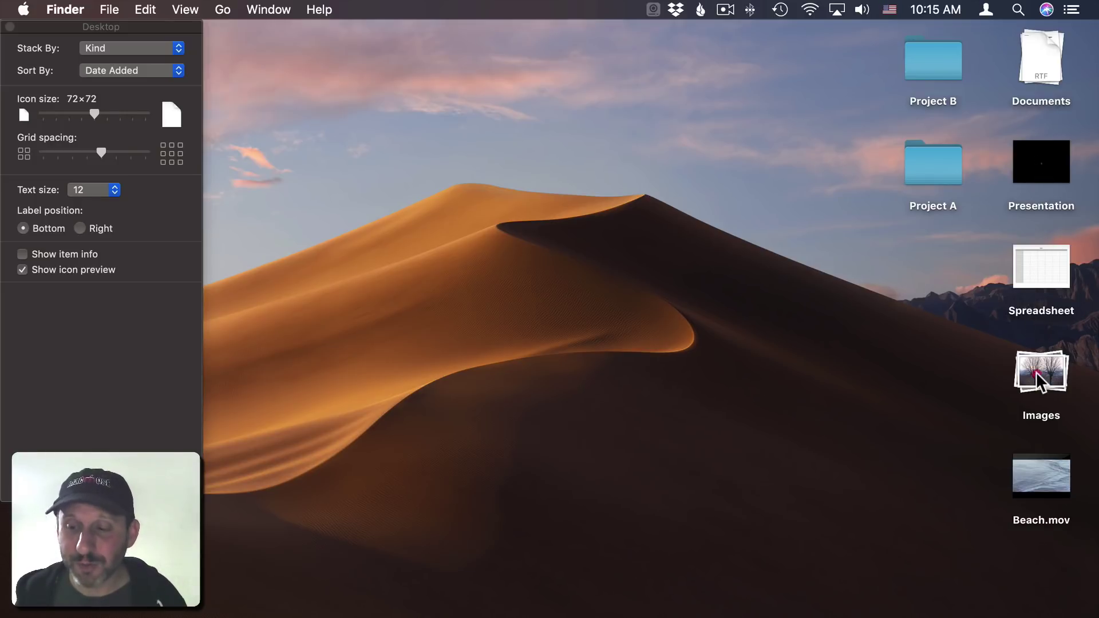
pyautogui.click(1036, 372)
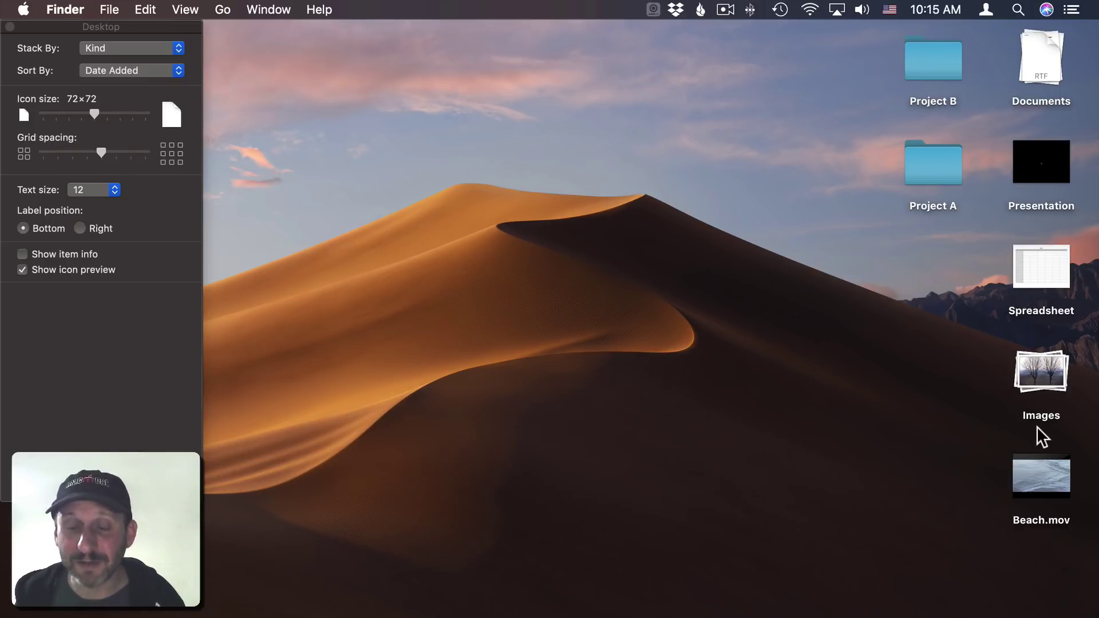
# - Try stacking the desktop by Date Modified, then set stacking back to None
pyautogui.click(129, 47)
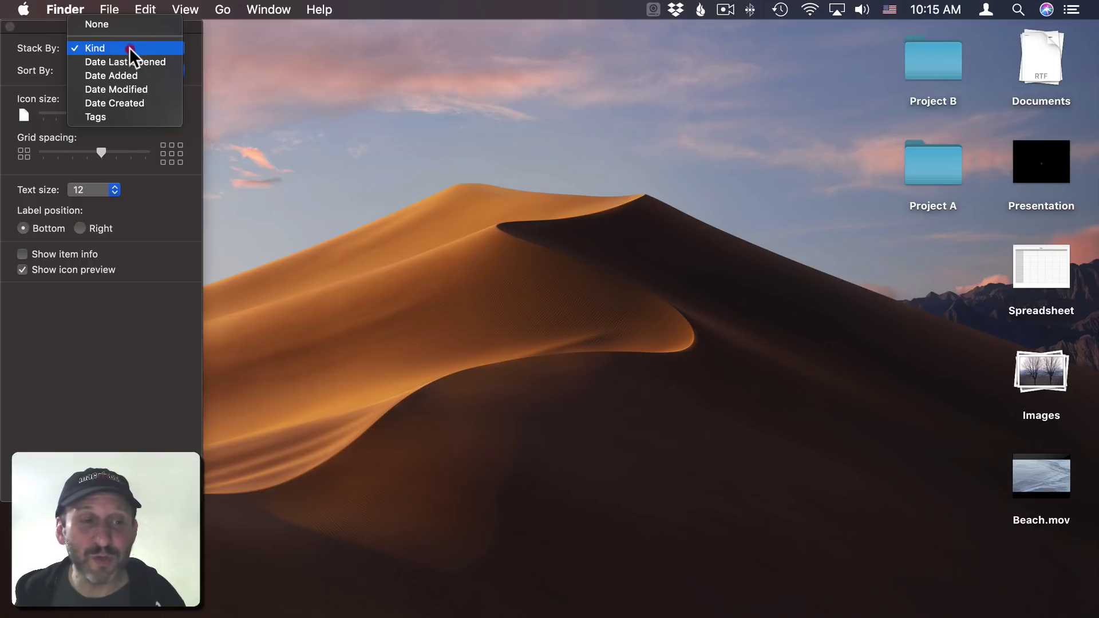
pyautogui.click(125, 84)
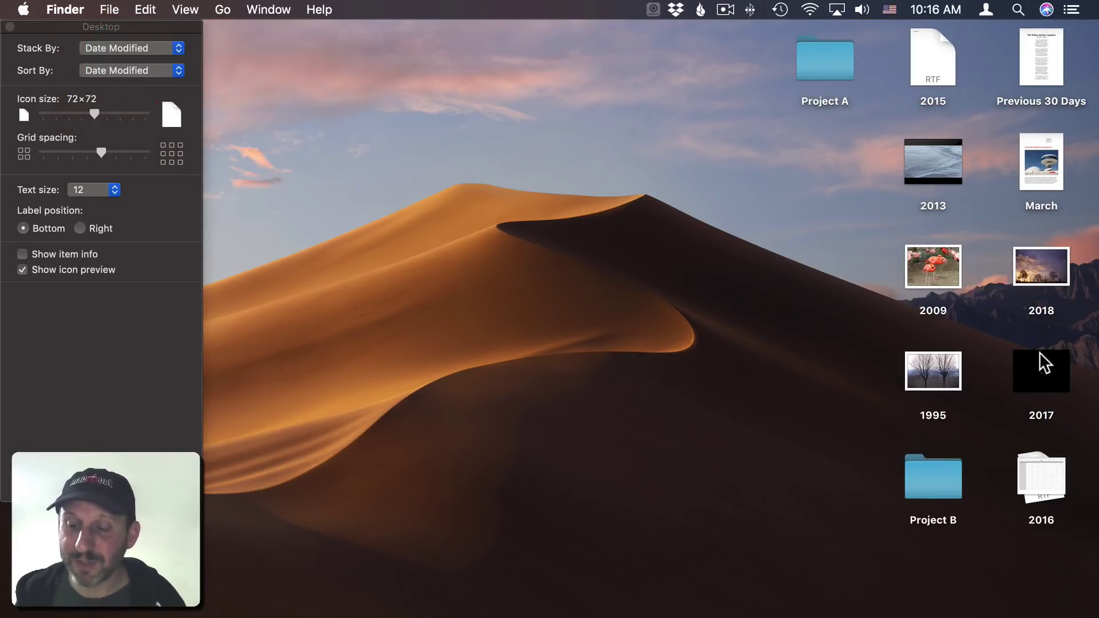
pyautogui.click(123, 68)
pyautogui.click(255, 63)
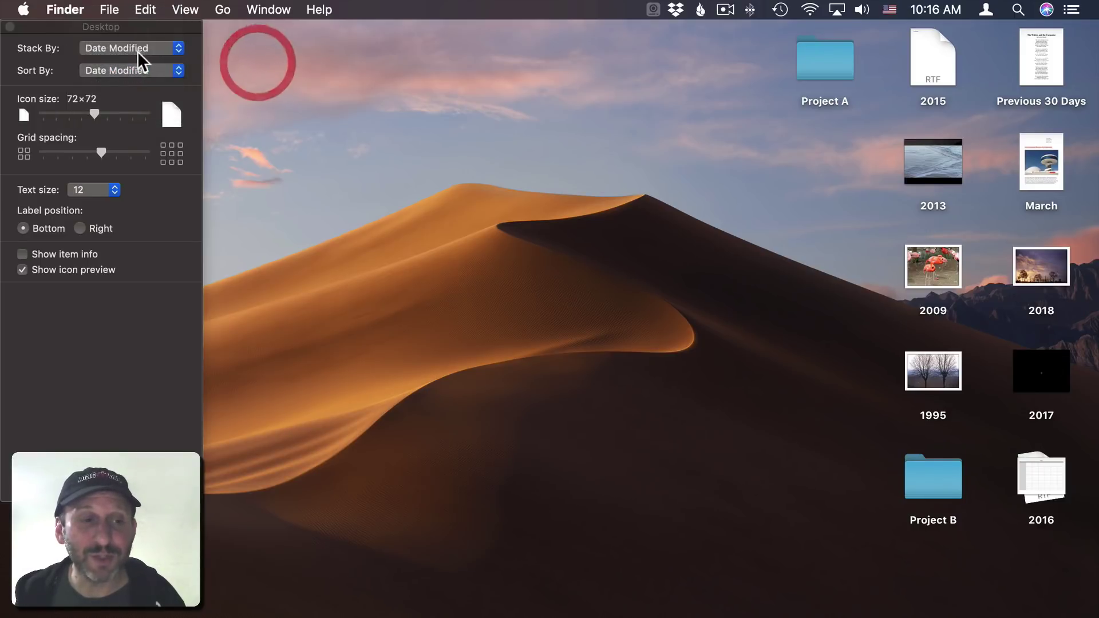
pyautogui.click(138, 50)
pyautogui.click(122, 9)
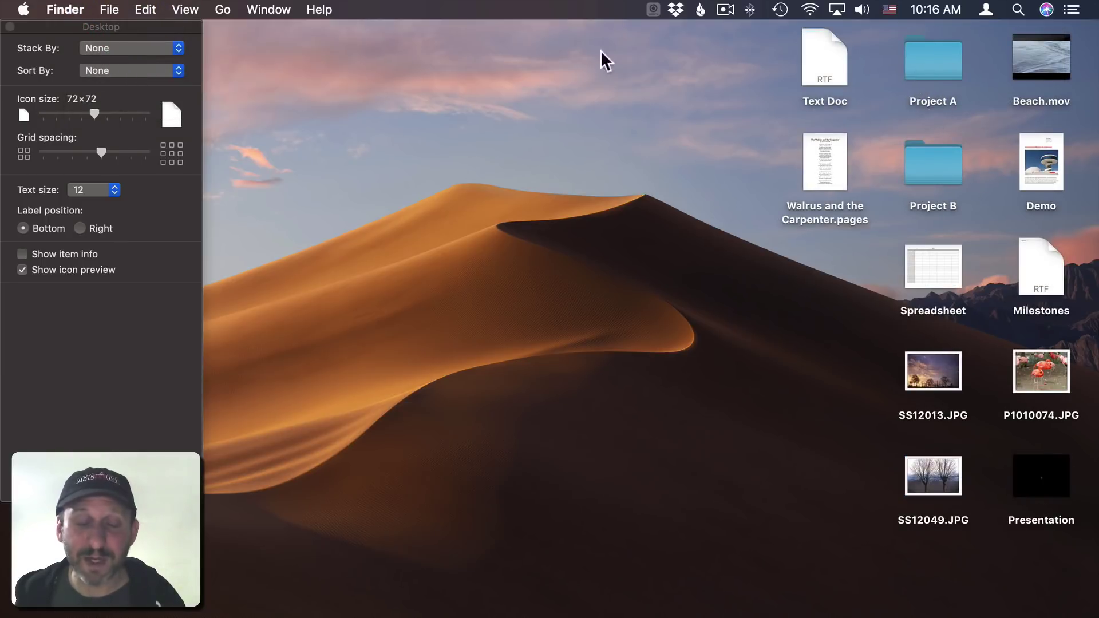
# - Drag Project A, Spreadsheet, SS12013.JPG and Milestones toward the middle of the desktop
pyautogui.moveTo(935, 83); pyautogui.dragTo(617, 407)
pyautogui.moveTo(928, 265); pyautogui.dragTo(606, 186)
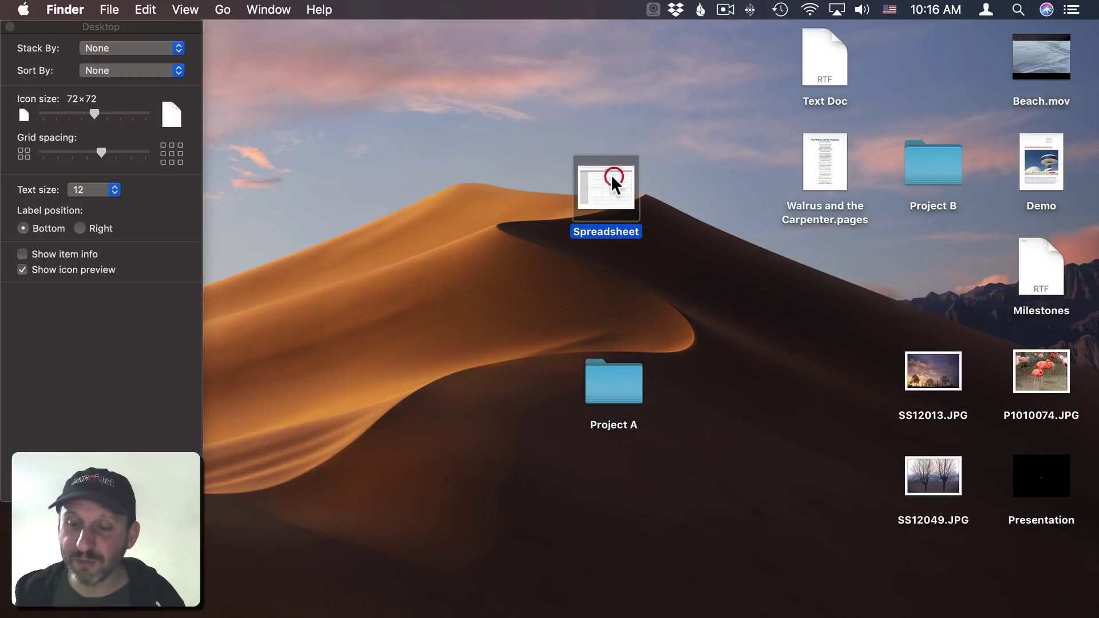
pyautogui.moveTo(917, 371); pyautogui.dragTo(765, 419)
pyautogui.moveTo(1040, 266); pyautogui.dragTo(772, 266)
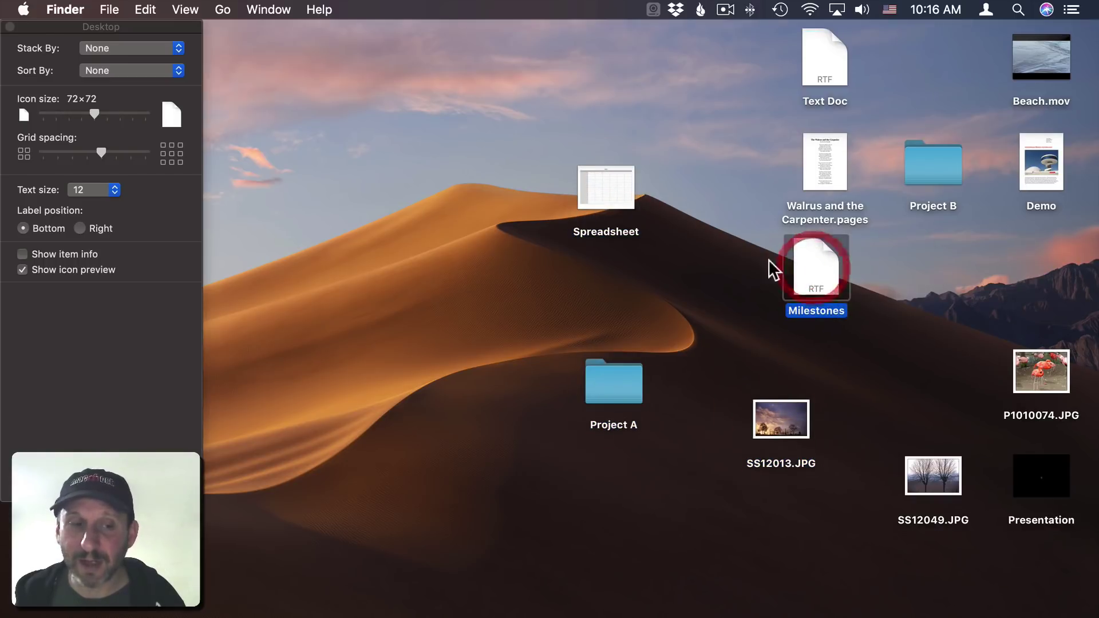
# - Sort the desktop icons by Name, then set sorting back to None
pyautogui.click(101, 68)
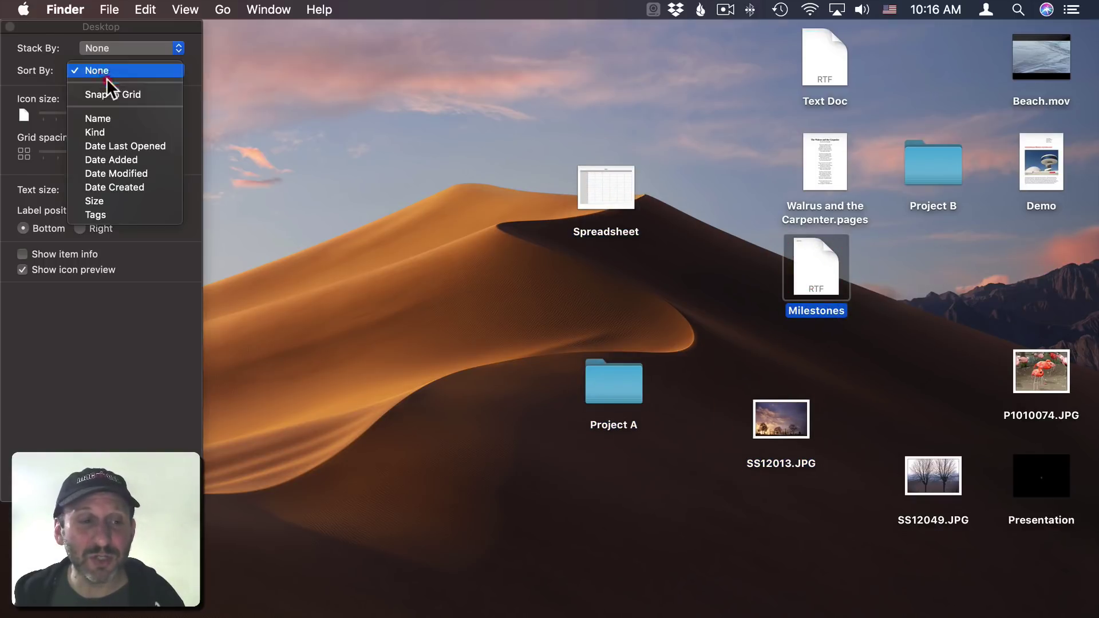
pyautogui.click(116, 117)
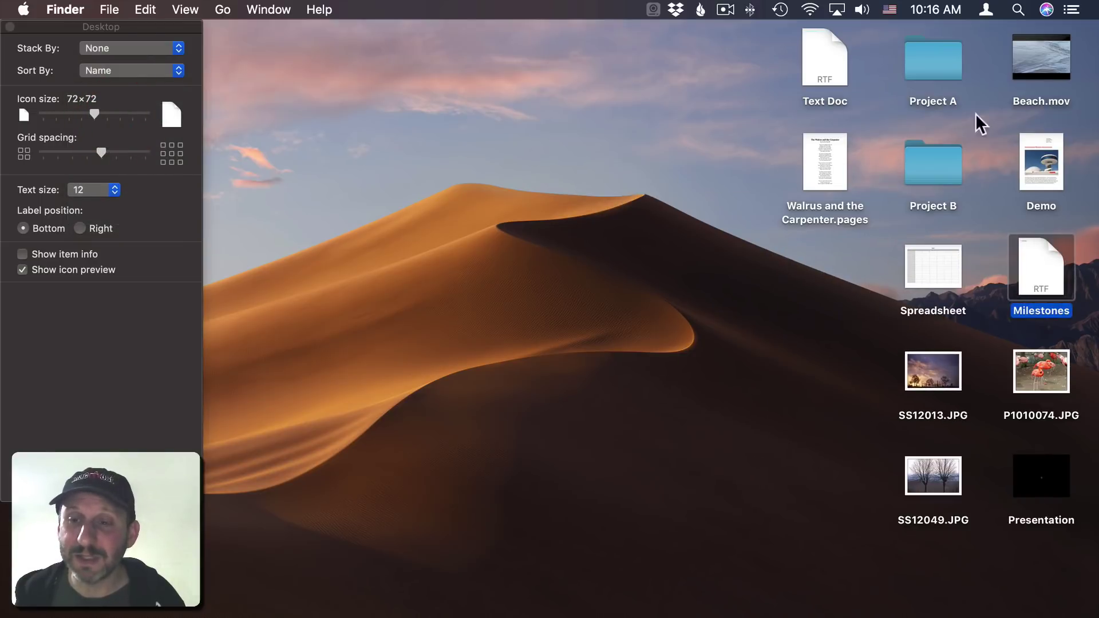
pyautogui.click(124, 73)
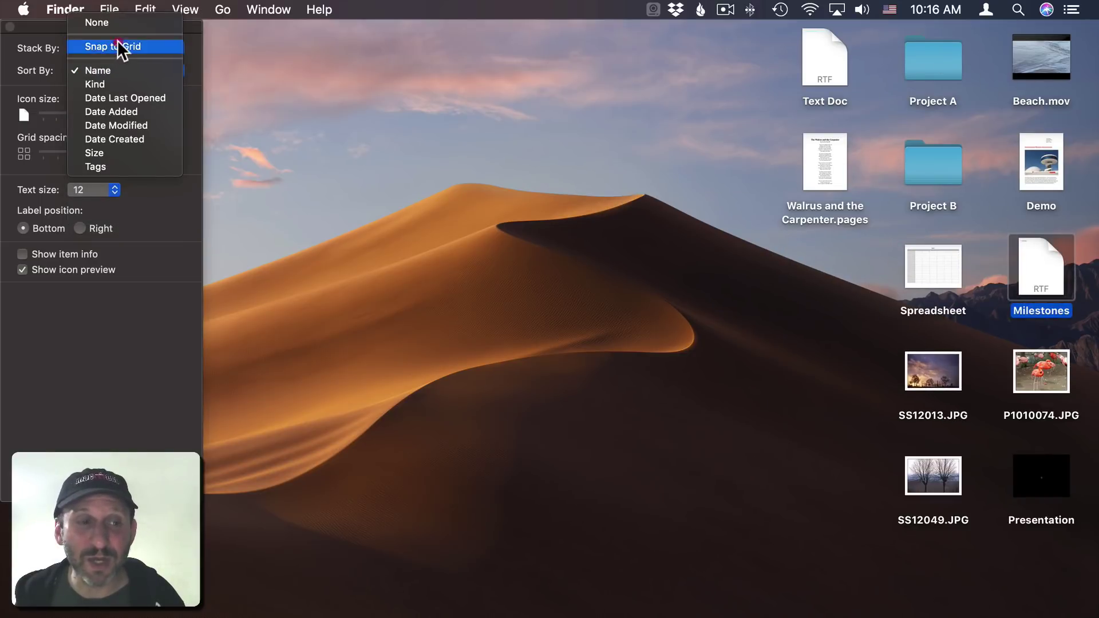
pyautogui.click(137, 20)
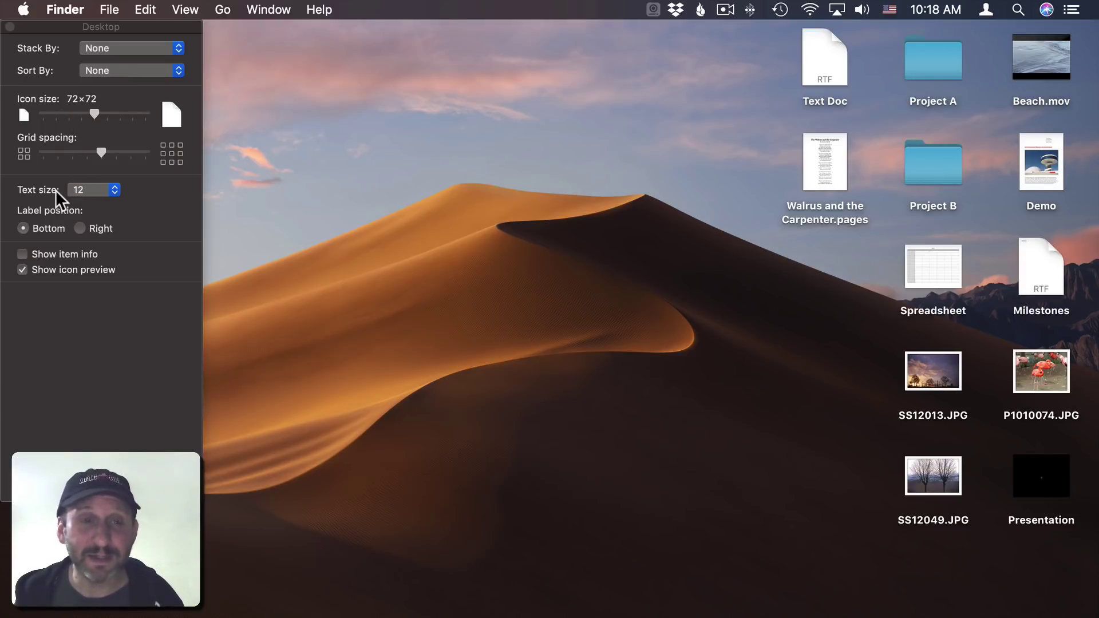
# - Try label text sizes 16 and 10, return to 12, and put labels on the right
pyautogui.click(83, 189)
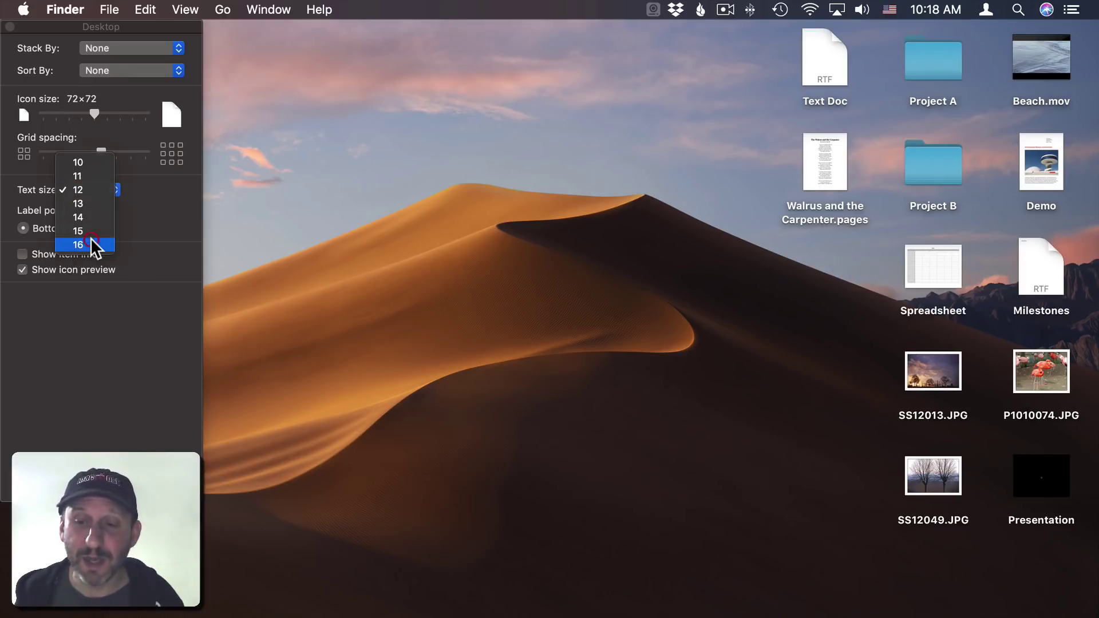
pyautogui.click(91, 238)
pyautogui.click(90, 189)
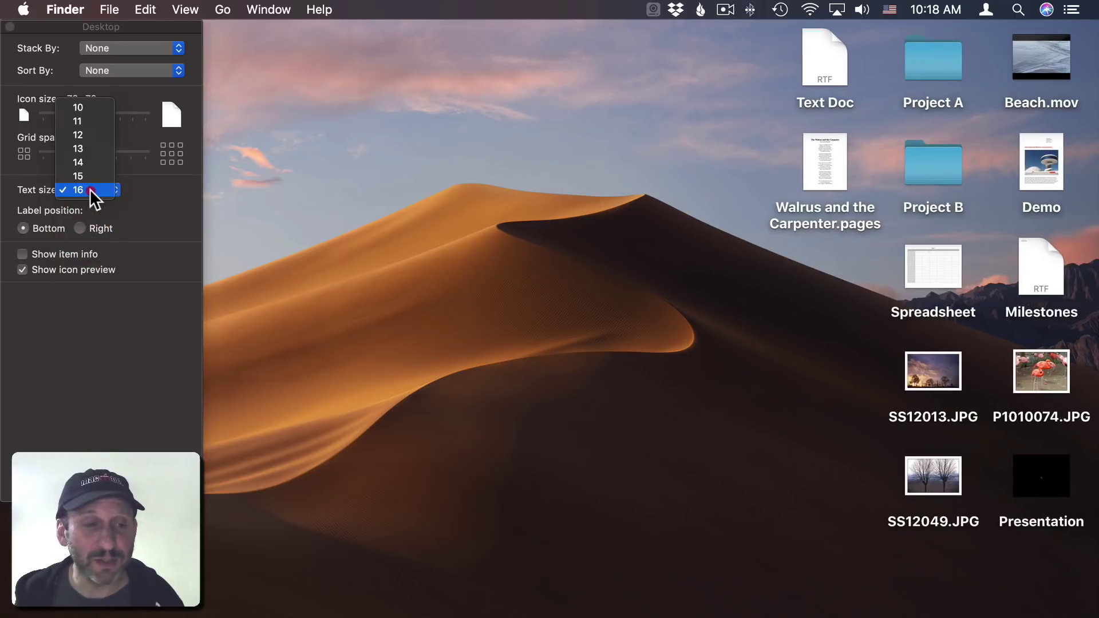
pyautogui.click(95, 105)
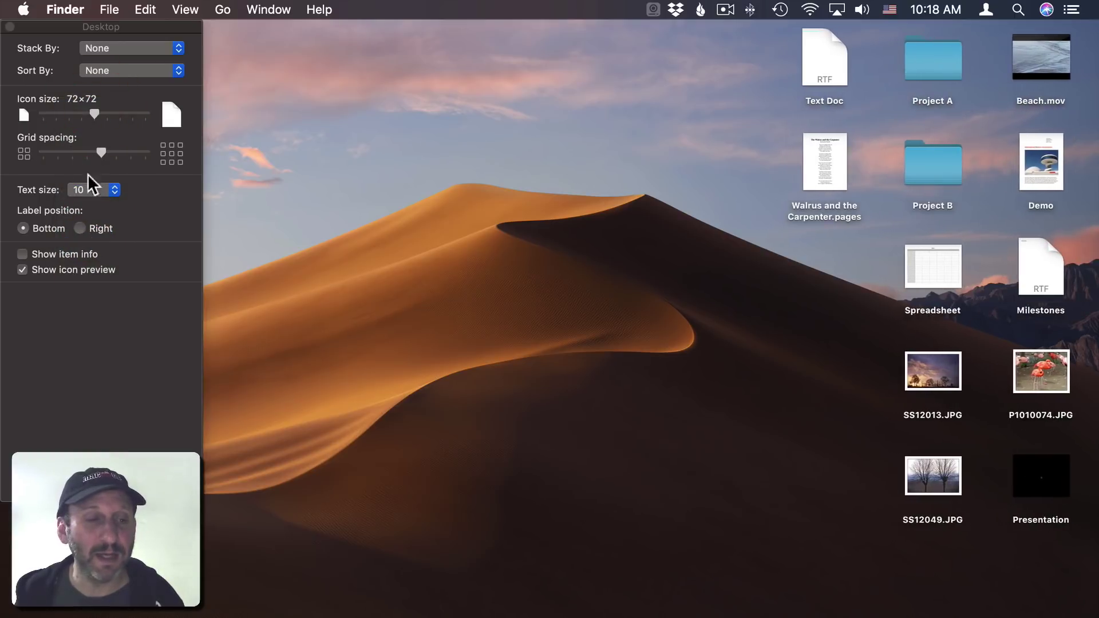
pyautogui.click(90, 189)
pyautogui.click(91, 213)
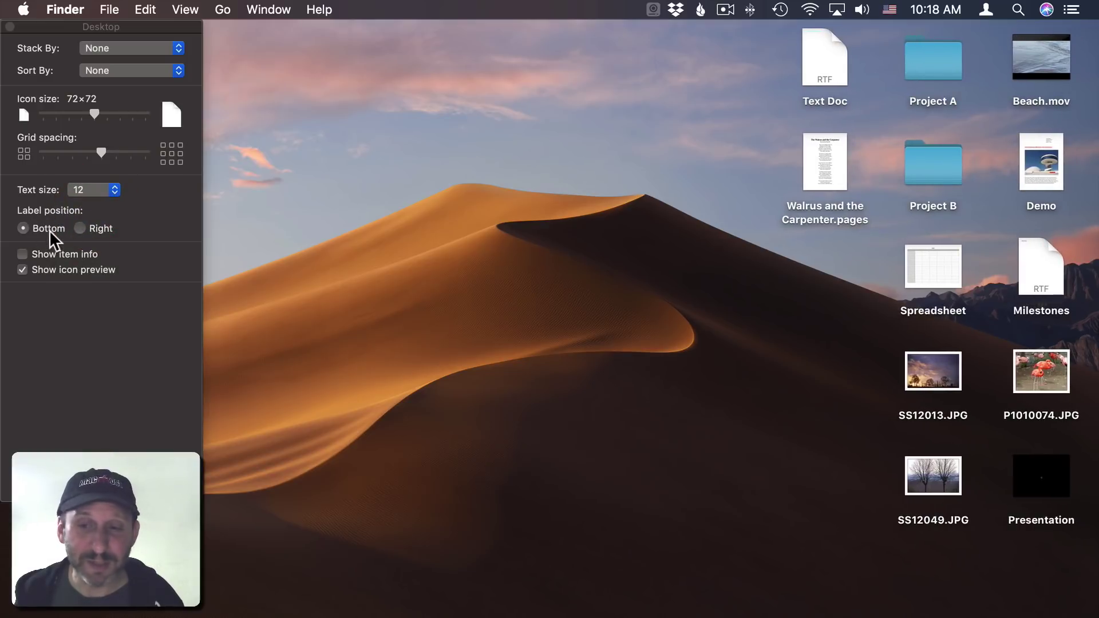
pyautogui.click(98, 228)
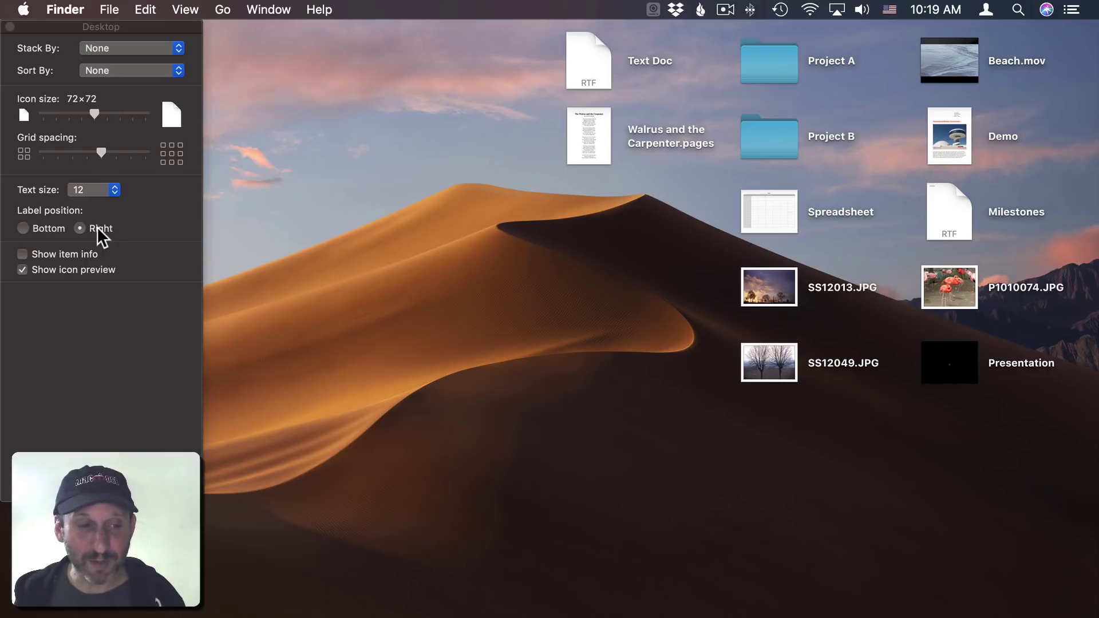
# - Turn on Show item info, toggle icon previews off and back on, then close View Options
pyautogui.click(53, 255)
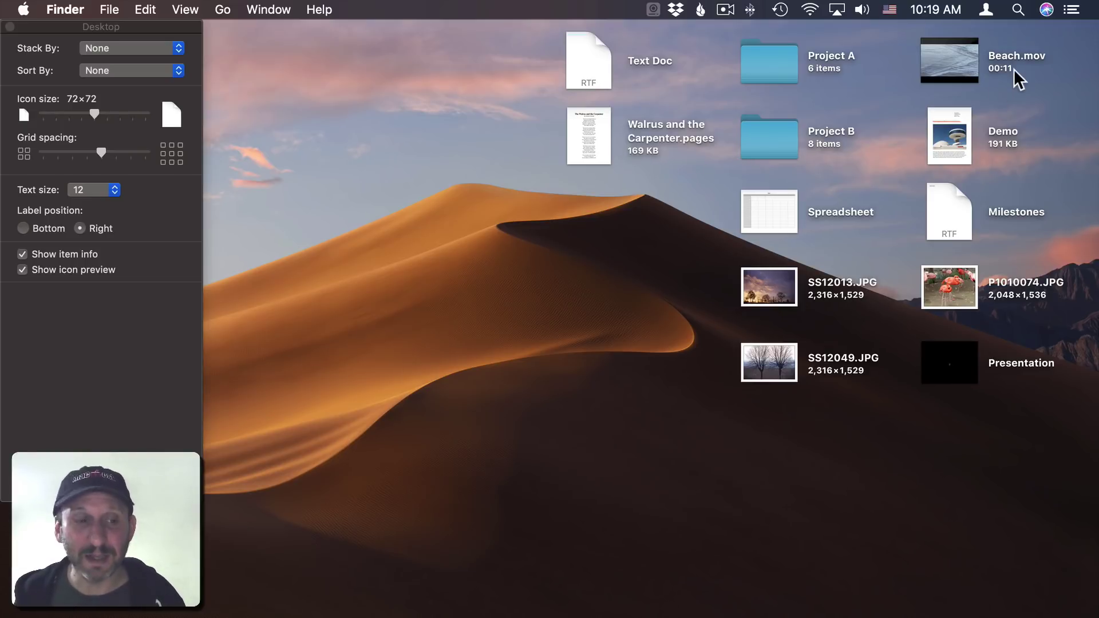
pyautogui.click(24, 269)
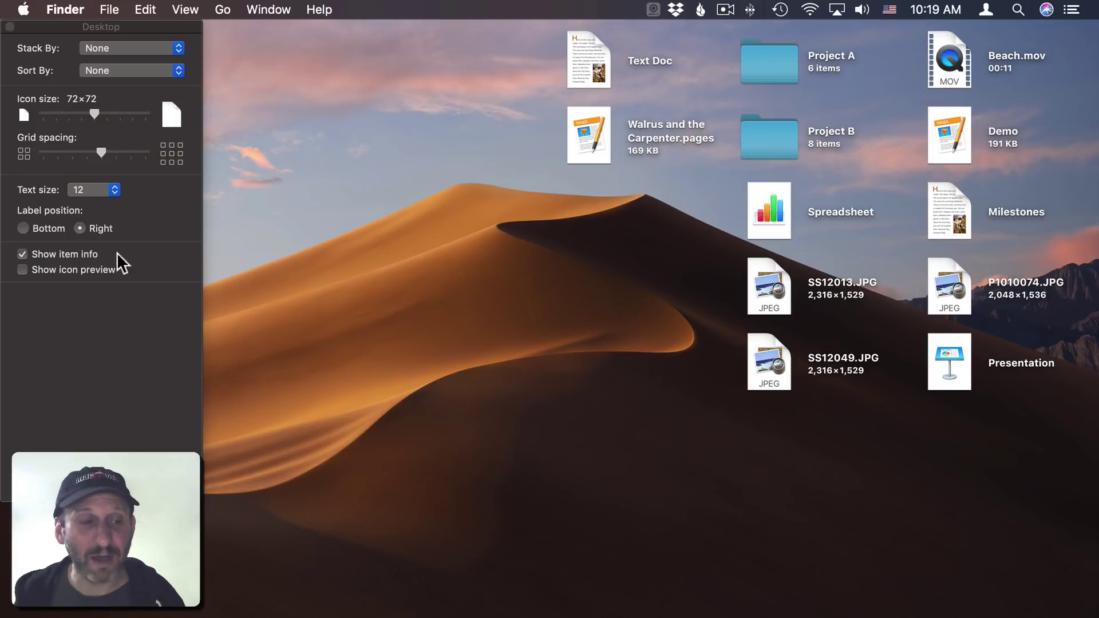
pyautogui.click(23, 268)
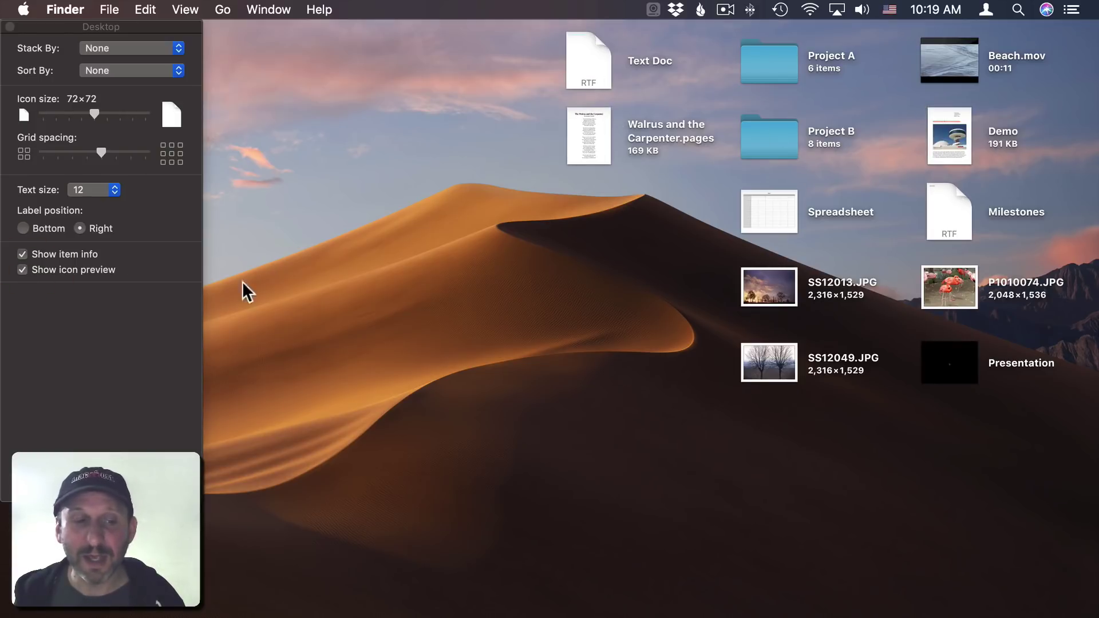
pyautogui.click(69, 270)
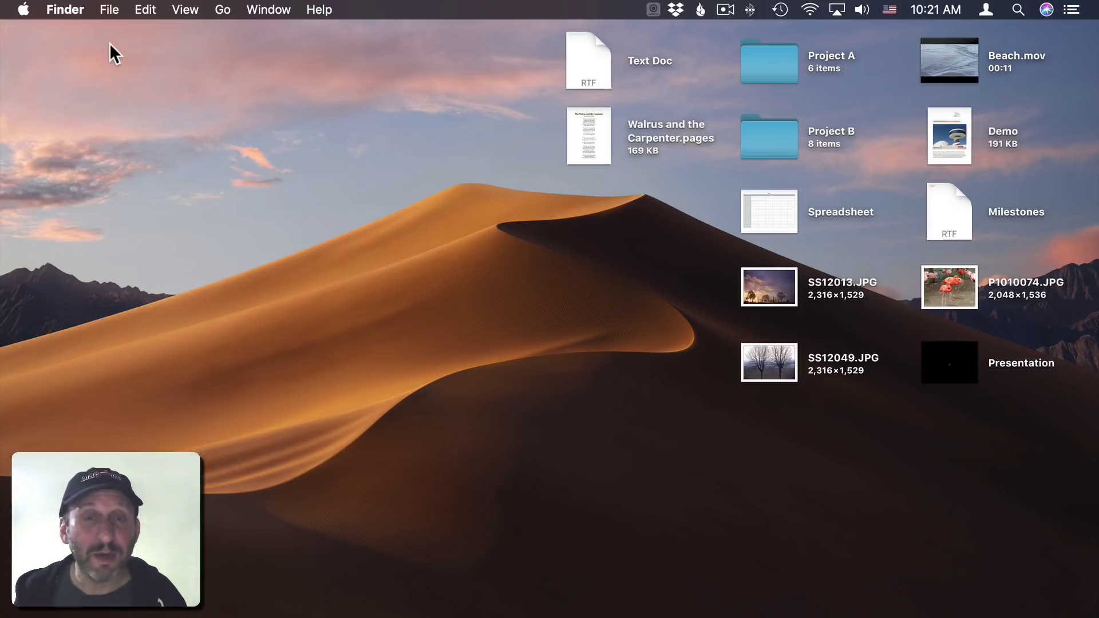
# - Open Finder Preferences and enable Hard disks and External disks on the desktop
pyautogui.click(70, 9)
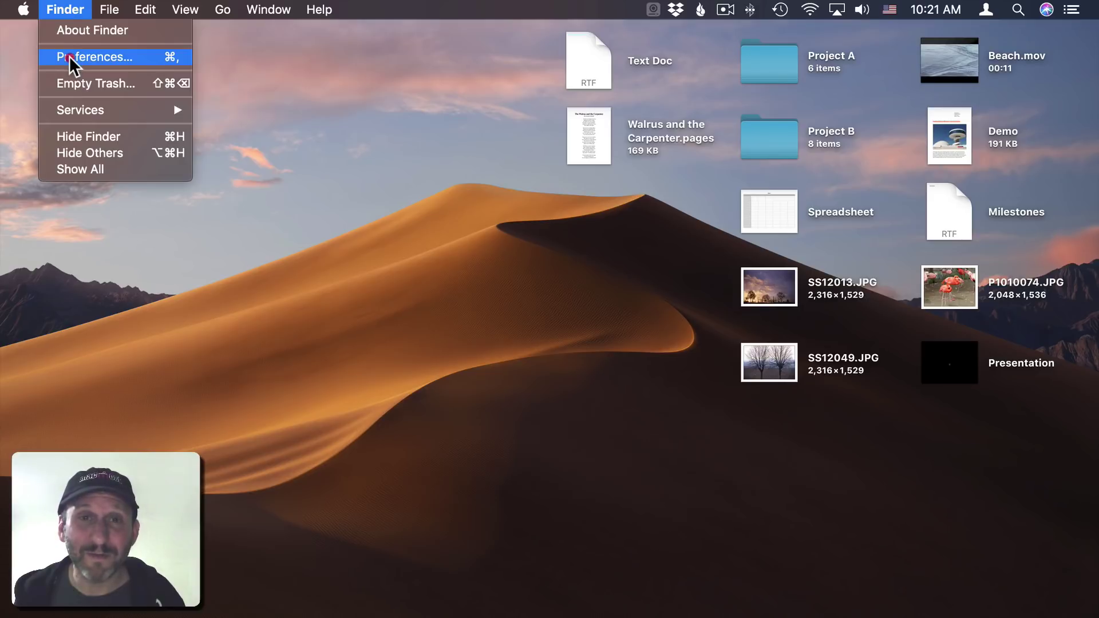
pyautogui.click(70, 56)
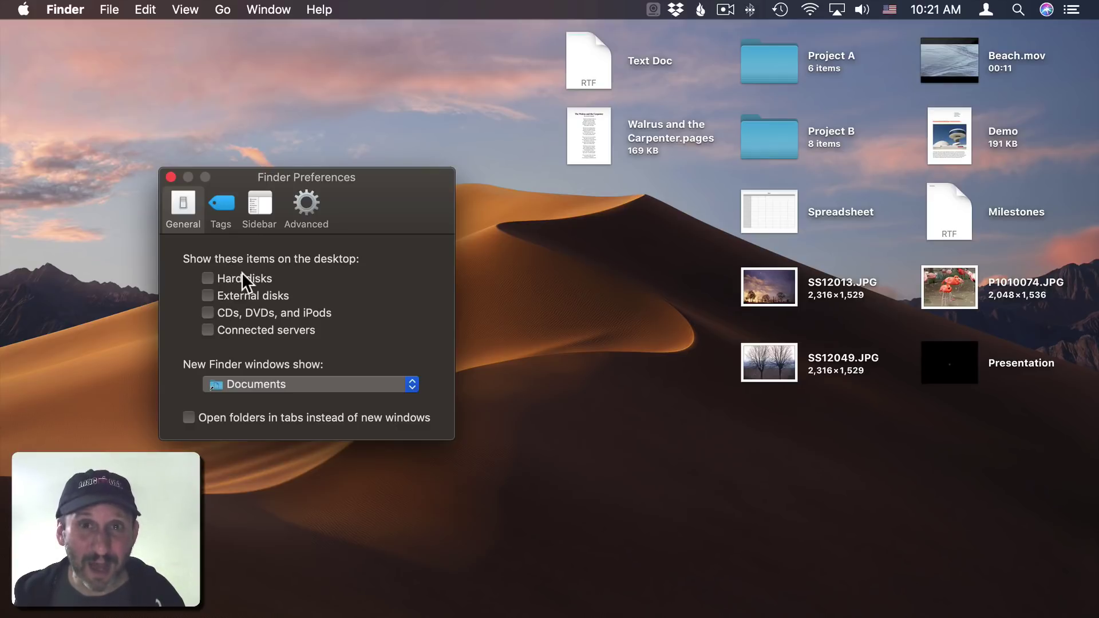
pyautogui.click(208, 278)
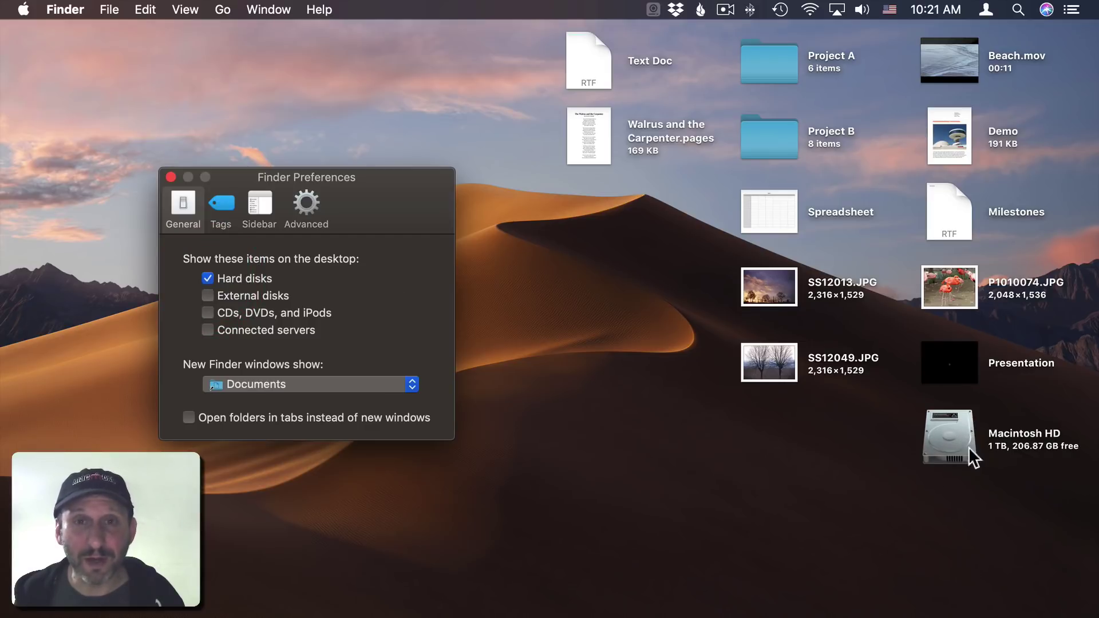
pyautogui.click(207, 296)
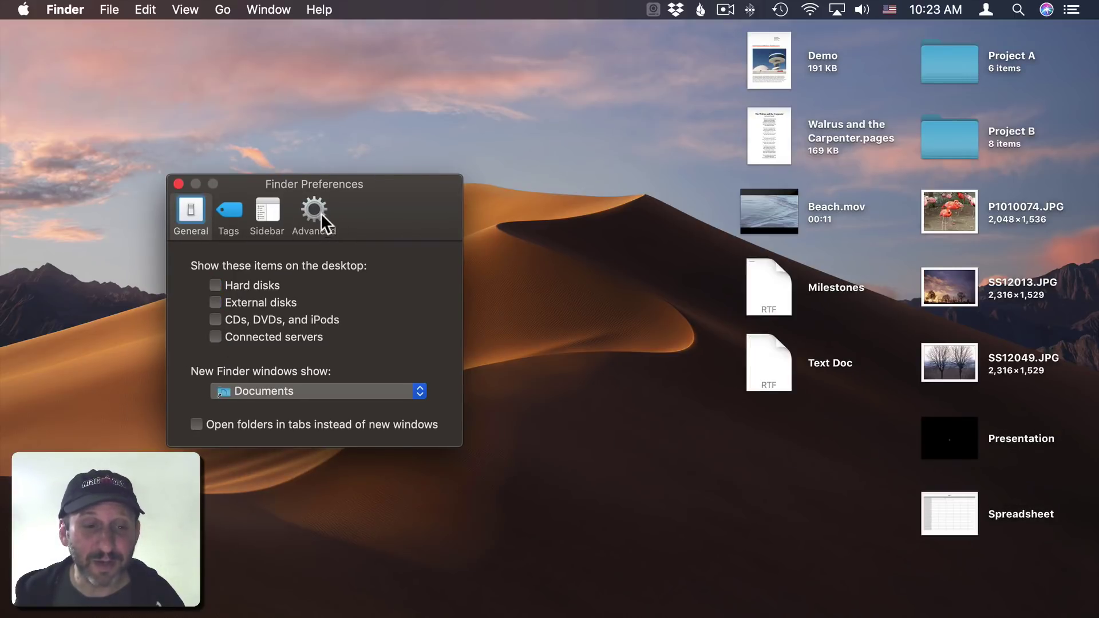
# - Sort the desktop icons by Name in the desktop View Options
pyautogui.click(313, 215)
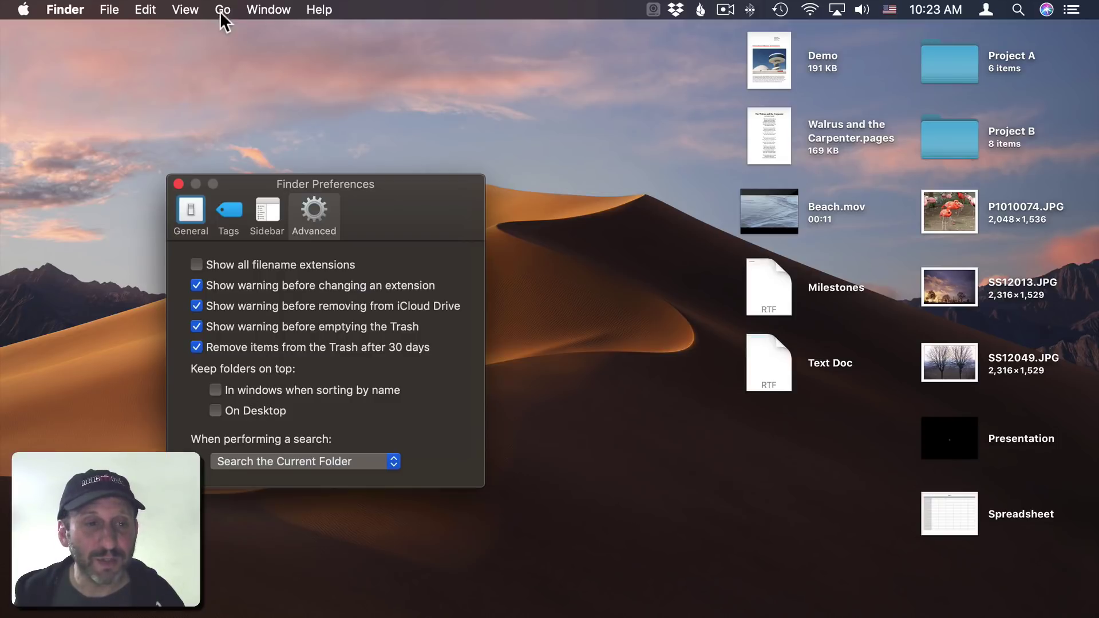
pyautogui.click(184, 10)
pyautogui.click(233, 340)
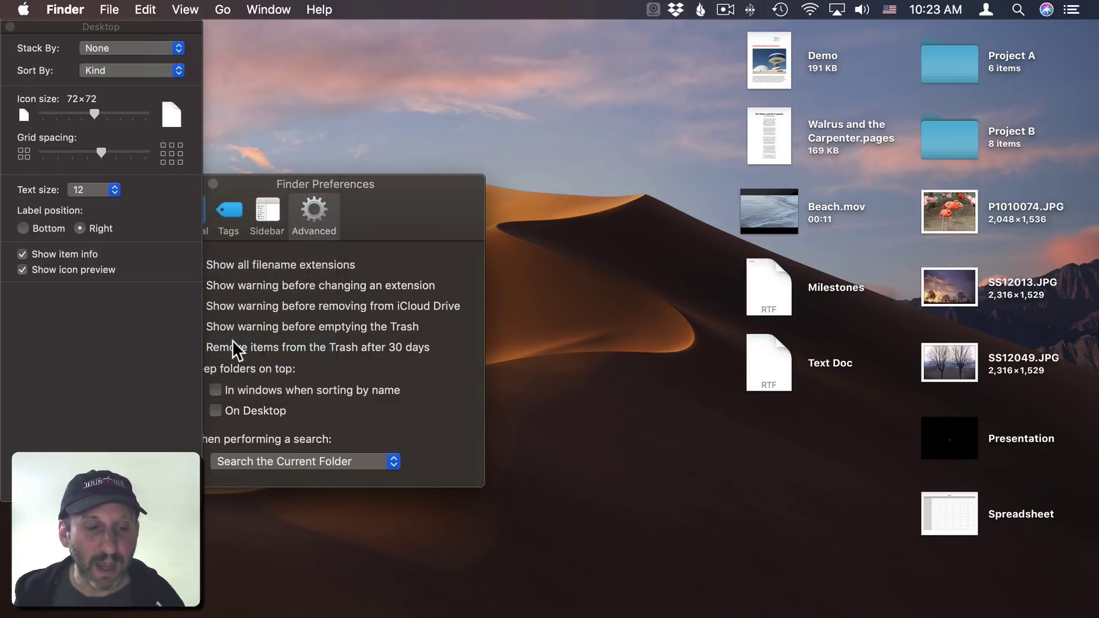
pyautogui.click(96, 70)
pyautogui.click(97, 57)
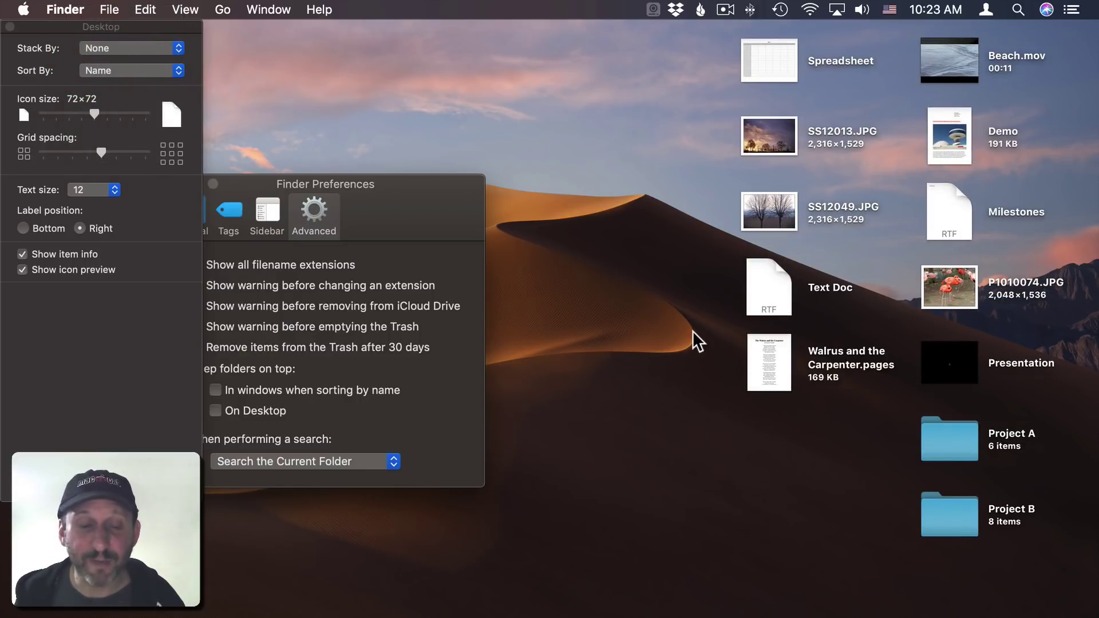
# - Turn on 'Keep folders on top: On Desktop' in Finder's Advanced preferences
pyautogui.click(434, 215)
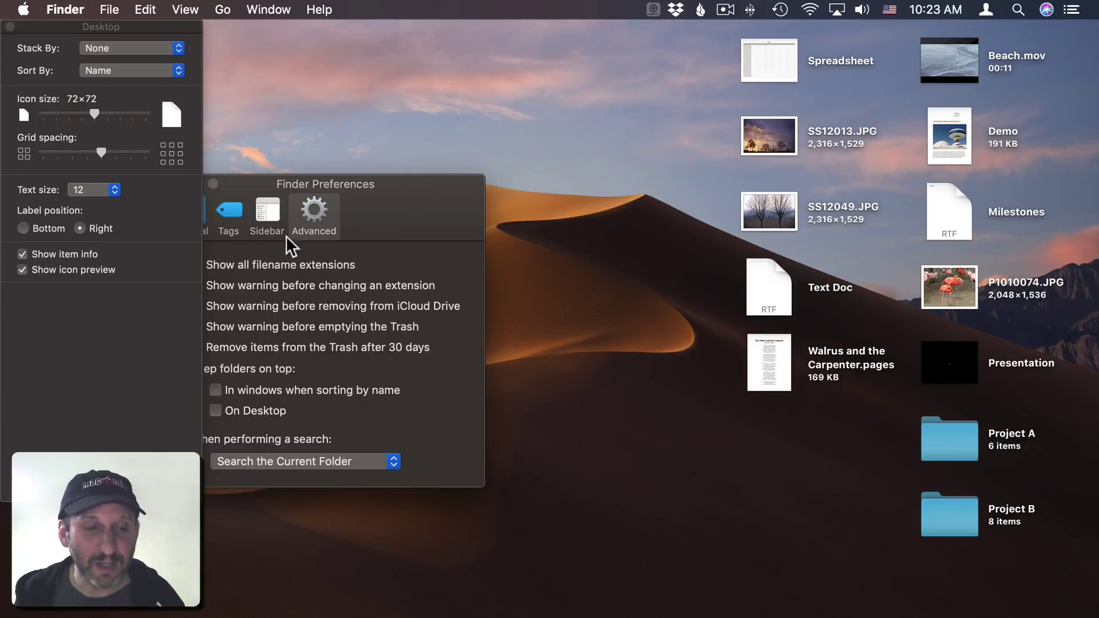
pyautogui.moveTo(395, 212); pyautogui.dragTo(469, 207)
pyautogui.click(291, 405)
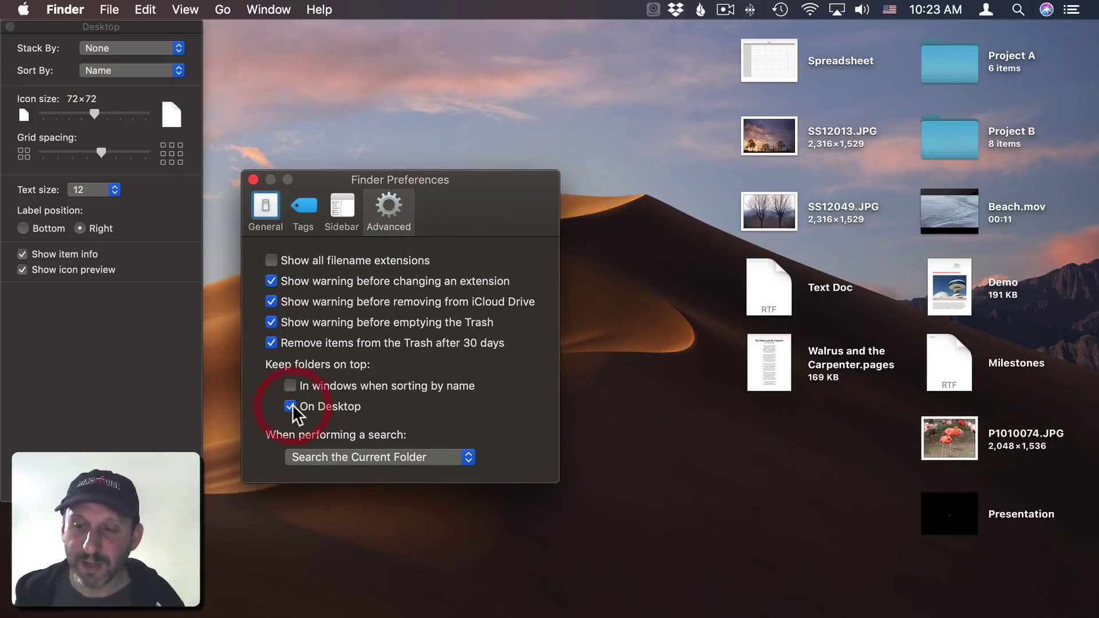